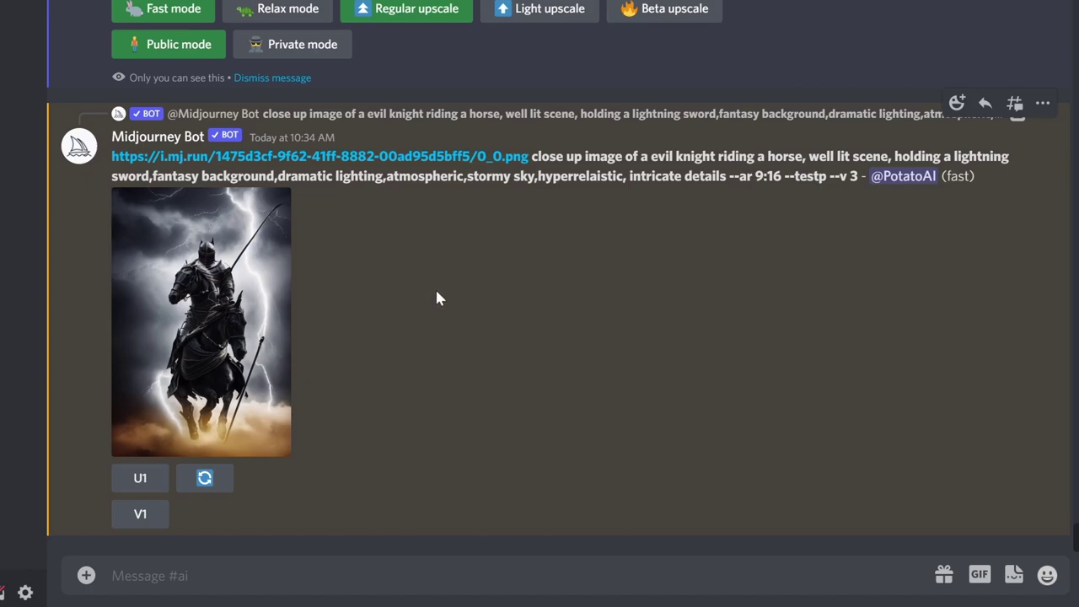
# Step: View the generated image of the knight on horseback enlarged and close the preview
pyautogui.rightClick(436, 293)
pyautogui.click(378, 357)
pyautogui.click(234, 371)
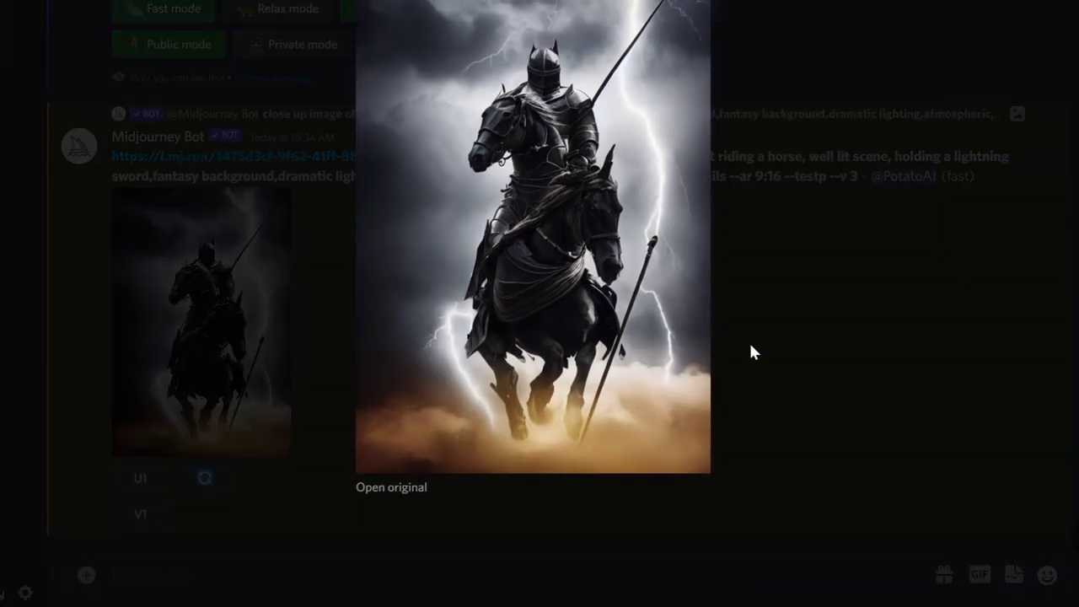
pyautogui.click(792, 379)
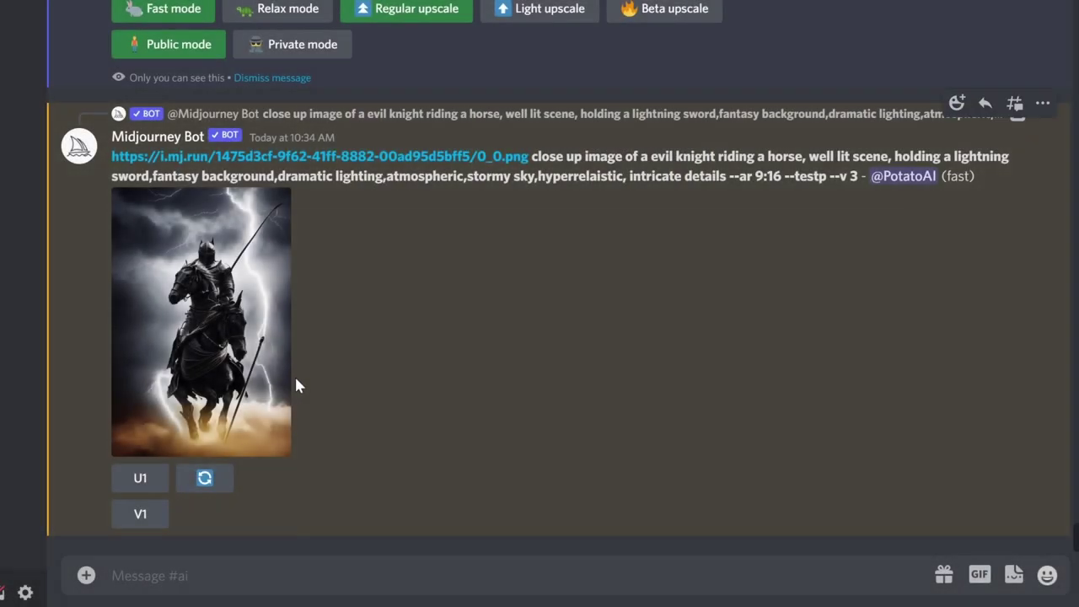
# Step: Upscale the generated knight image using Midjourney's U1 option
pyautogui.click(139, 479)
pyautogui.scroll(10, 230, 406)
pyautogui.scroll(10, 226, 396)
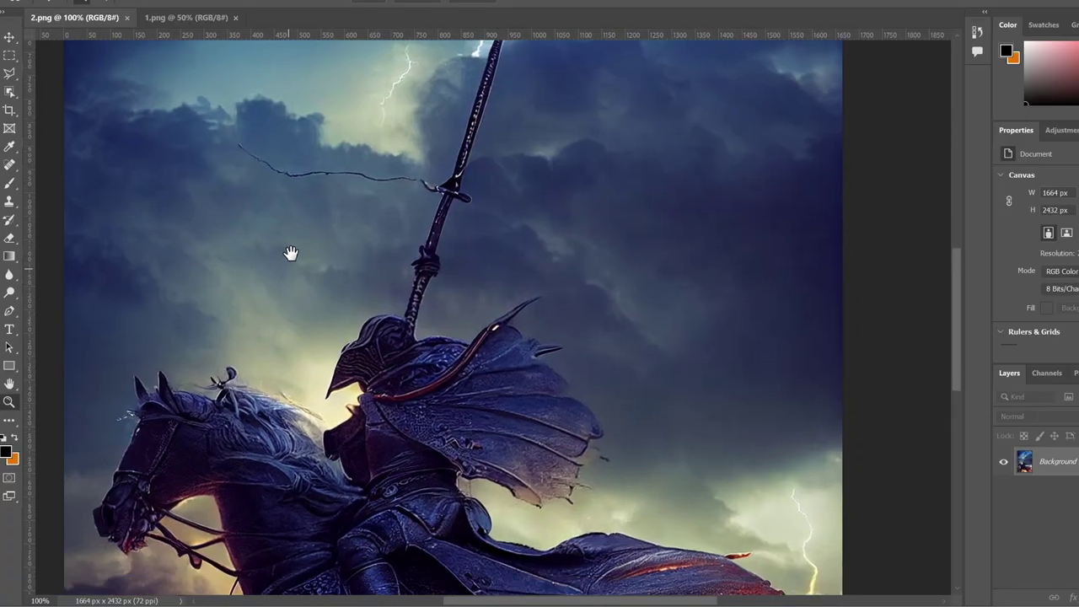
# Step: In Photoshop, outline the lightning bolts above the sword in 2.png as a freehand Lasso selection
pyautogui.keyDown('alt'); pyautogui.click(296, 133); pyautogui.keyUp('alt')
pyautogui.keyDown('alt'); pyautogui.click(345, 209); pyautogui.keyUp('alt')
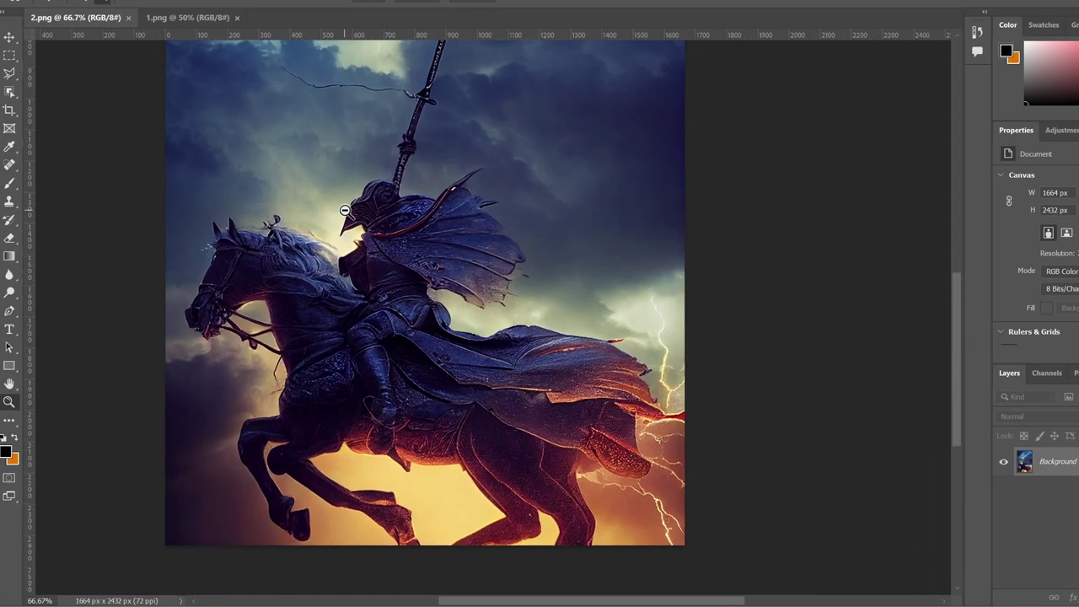
pyautogui.keyDown('alt'); pyautogui.click(345, 210); pyautogui.keyUp('alt')
pyautogui.moveTo(390, 175); pyautogui.dragTo(371, 362)
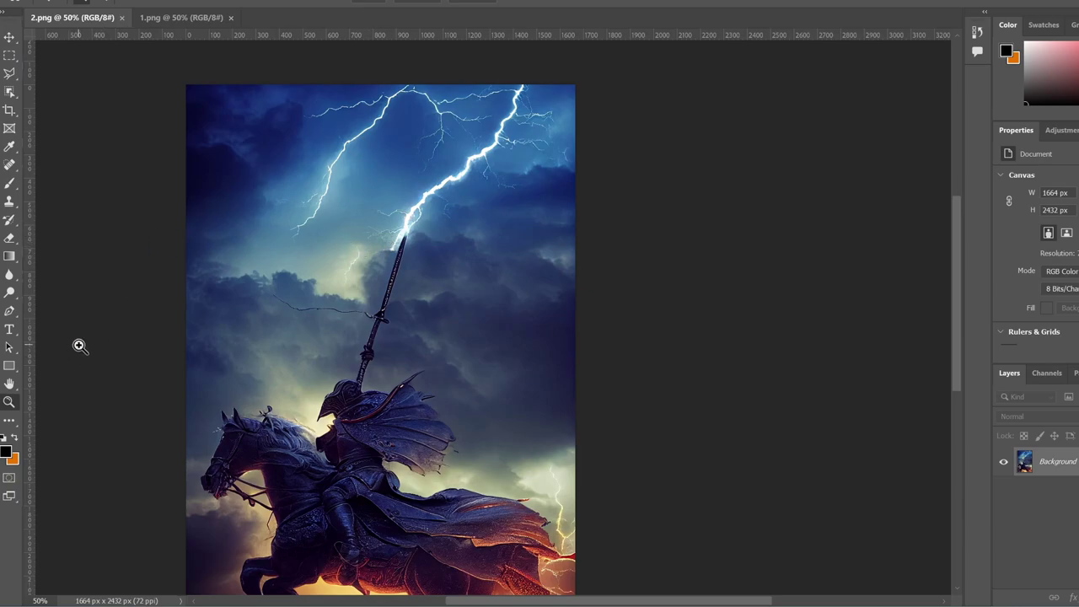
pyautogui.click(9, 403)
pyautogui.moveTo(385, 309); pyautogui.dragTo(376, 328)
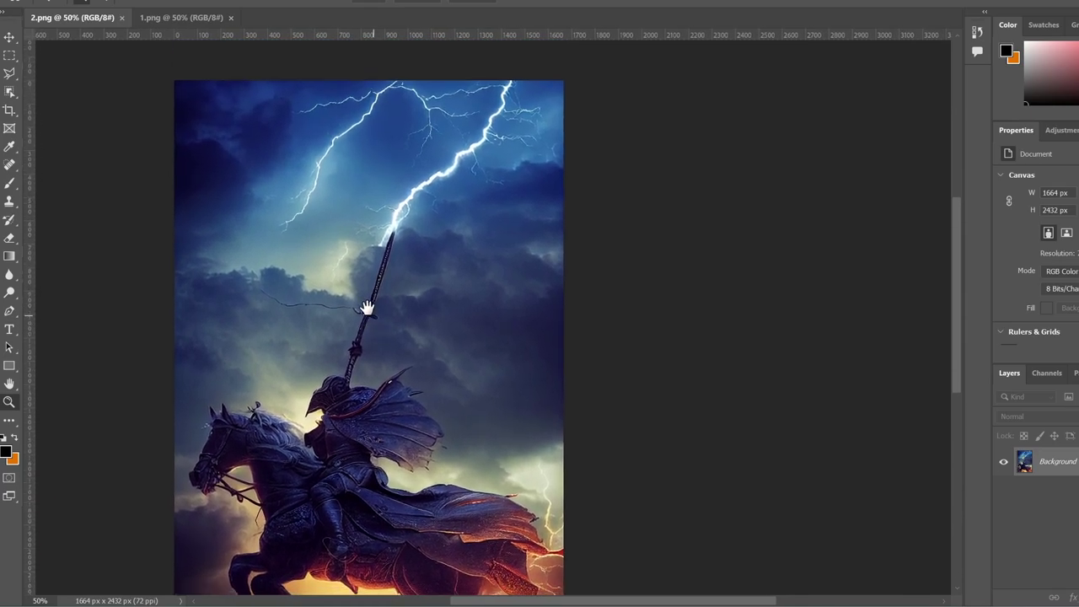
pyautogui.rightClick(11, 76)
pyautogui.click(40, 75)
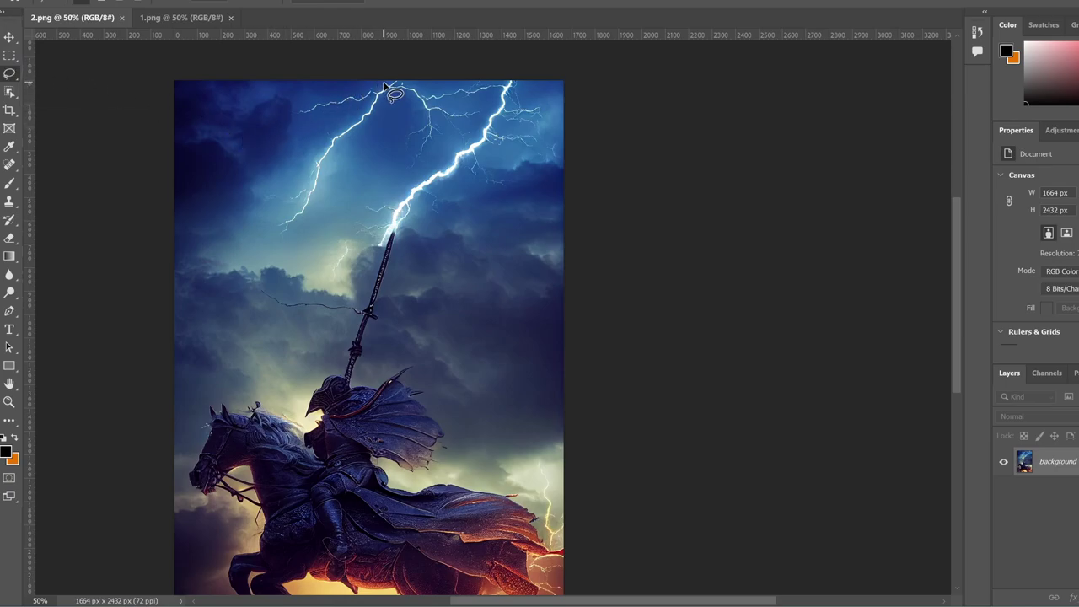
pyautogui.moveTo(386, 84)
pyautogui.mouseDown()
pyautogui.moveTo(288, 110)
pyautogui.moveTo(293, 120)
pyautogui.moveTo(352, 112)
pyautogui.moveTo(309, 155)
pyautogui.moveTo(276, 236)
pyautogui.moveTo(318, 214)
pyautogui.moveTo(330, 155)
pyautogui.moveTo(398, 95)
pyautogui.moveTo(410, 101)
pyautogui.moveTo(409, 165)
pyautogui.moveTo(433, 152)
pyautogui.moveTo(389, 202)
pyautogui.moveTo(349, 212)
pyautogui.moveTo(376, 220)
pyautogui.moveTo(348, 234)
pyautogui.moveTo(359, 244)
pyautogui.moveTo(382, 250)
pyautogui.moveTo(424, 199)
pyautogui.moveTo(459, 178)
pyautogui.moveTo(506, 186)
pyautogui.moveTo(499, 153)
pyautogui.moveTo(531, 152)
pyautogui.moveTo(524, 131)
pyautogui.moveTo(543, 116)
pyautogui.moveTo(470, 70)
pyautogui.moveTo(389, 95)
pyautogui.mouseUp()
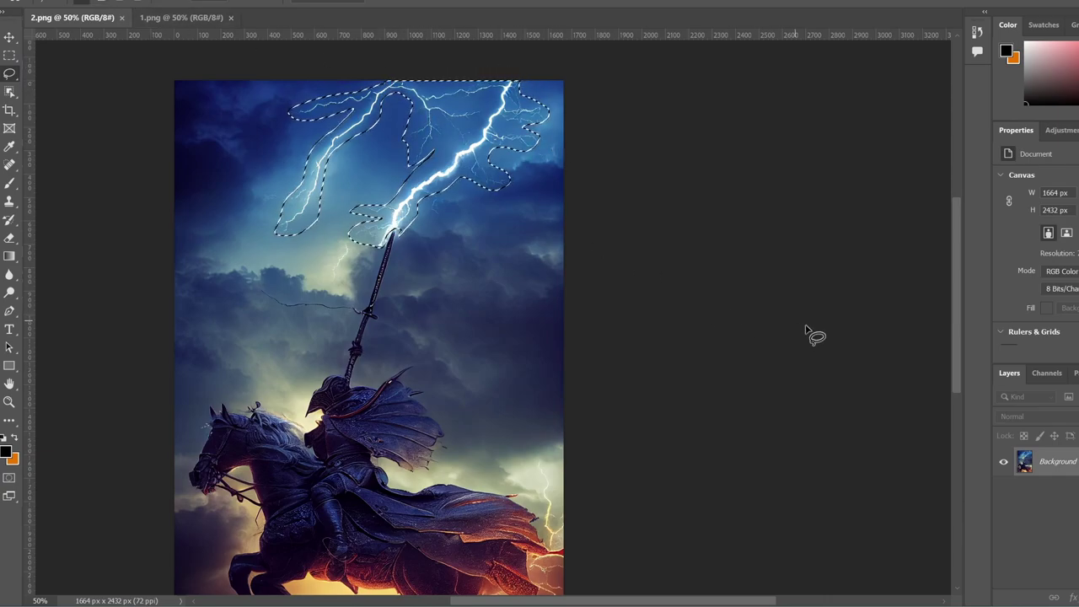
# Step: Duplicate the Background layer under the default name, keeping the lightning selection active
pyautogui.rightClick(1066, 465)
pyautogui.click(1058, 283)
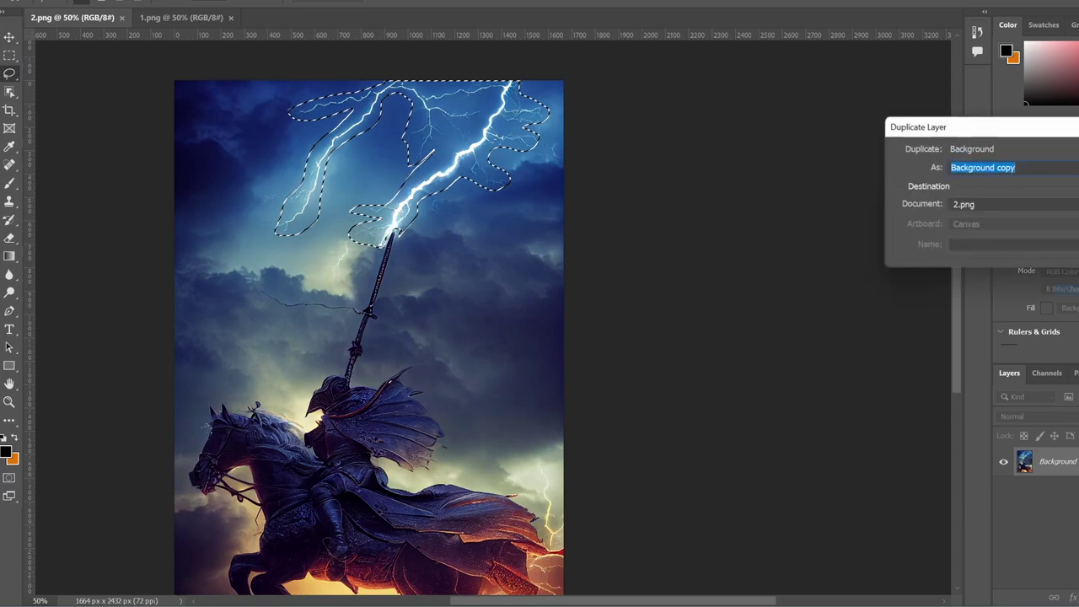
pyautogui.press('Return')
# Step: Replace the selected lightning with a Content-Aware fill at 100% opacity, and clear the selection
pyautogui.click(77, 4)
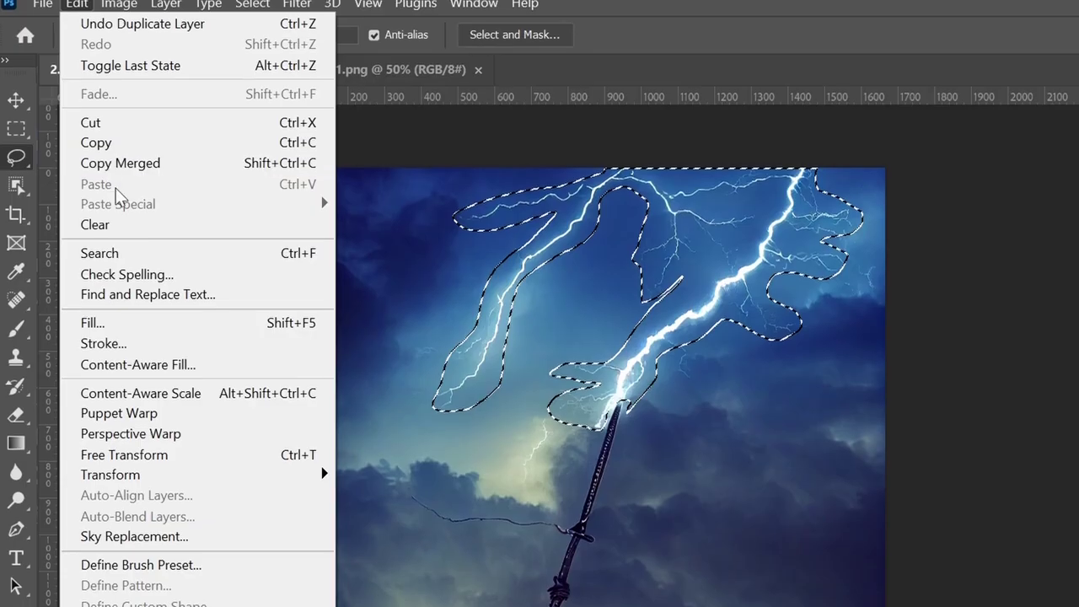
pyautogui.click(95, 329)
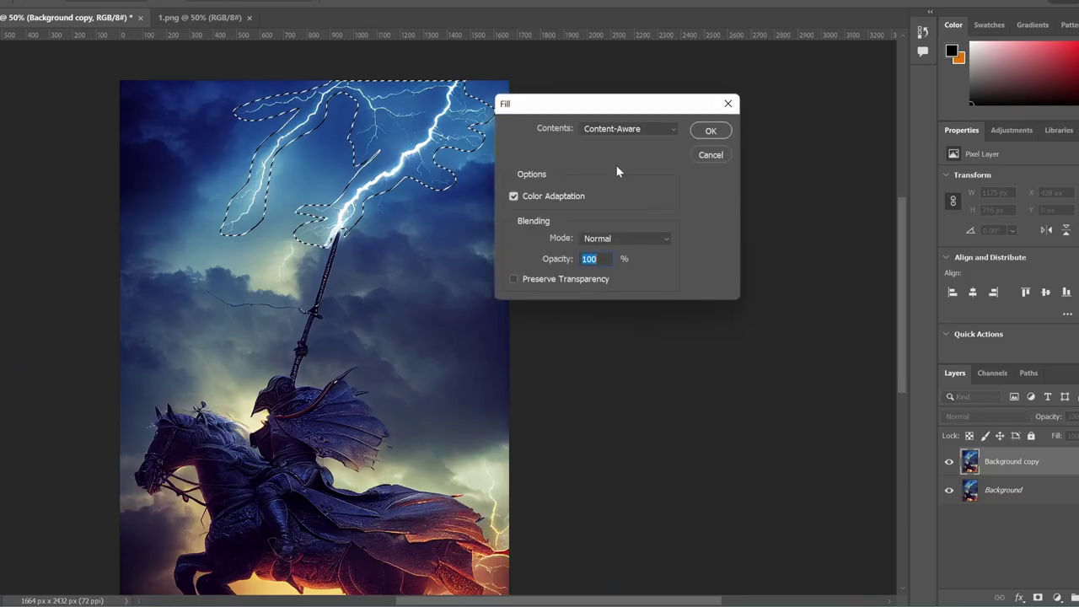
pyautogui.click(709, 131)
pyautogui.hotkey('ctrl', 'd')
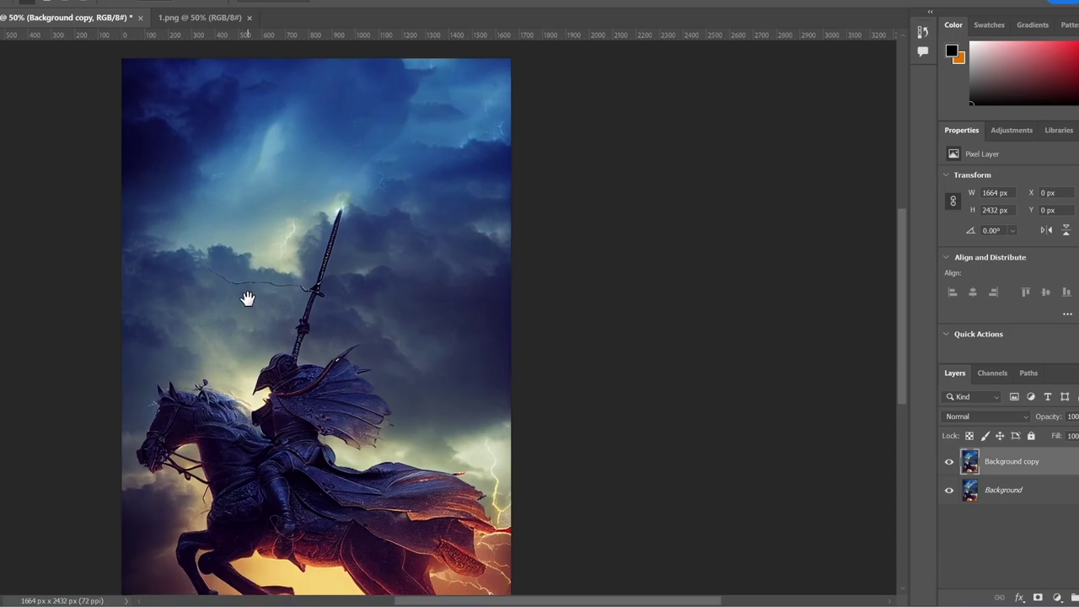
# Step: Compare the filled sky with the original image by hiding and showing the Background copy layer
pyautogui.moveTo(248, 306); pyautogui.dragTo(245, 218)
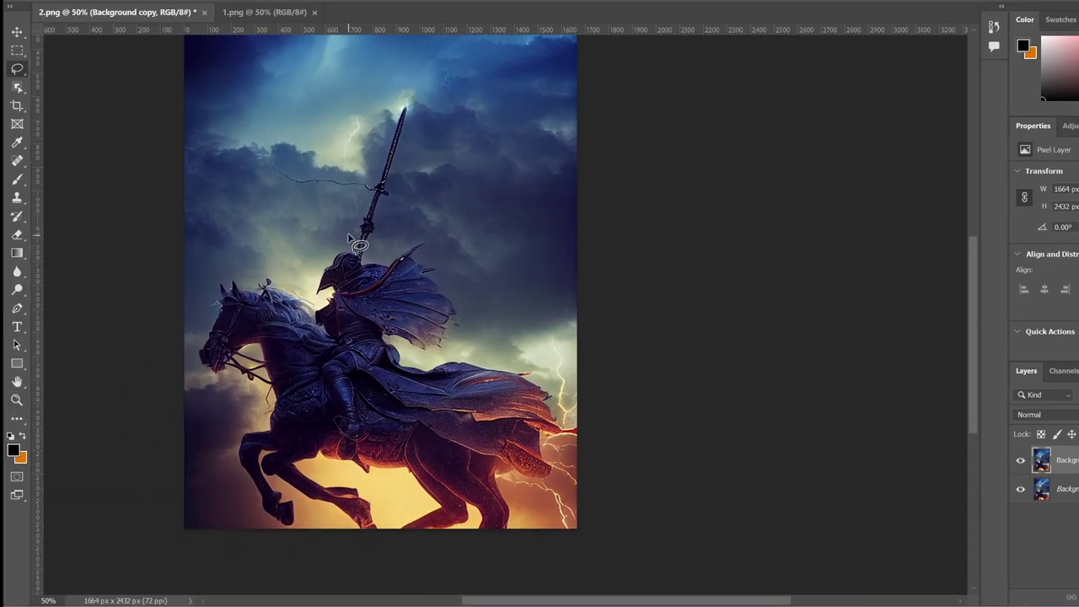
pyautogui.moveTo(277, 226); pyautogui.dragTo(311, 356)
pyautogui.click(1021, 461)
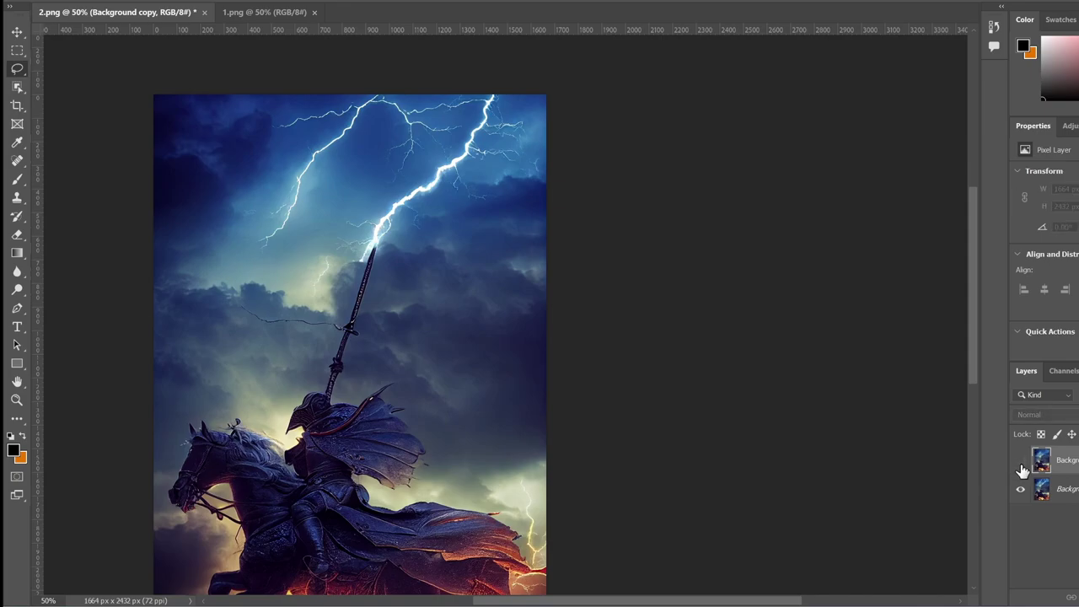
pyautogui.click(1020, 462)
pyautogui.moveTo(516, 317); pyautogui.dragTo(541, 210)
pyautogui.click(81, 0)
pyautogui.moveTo(104, 5)
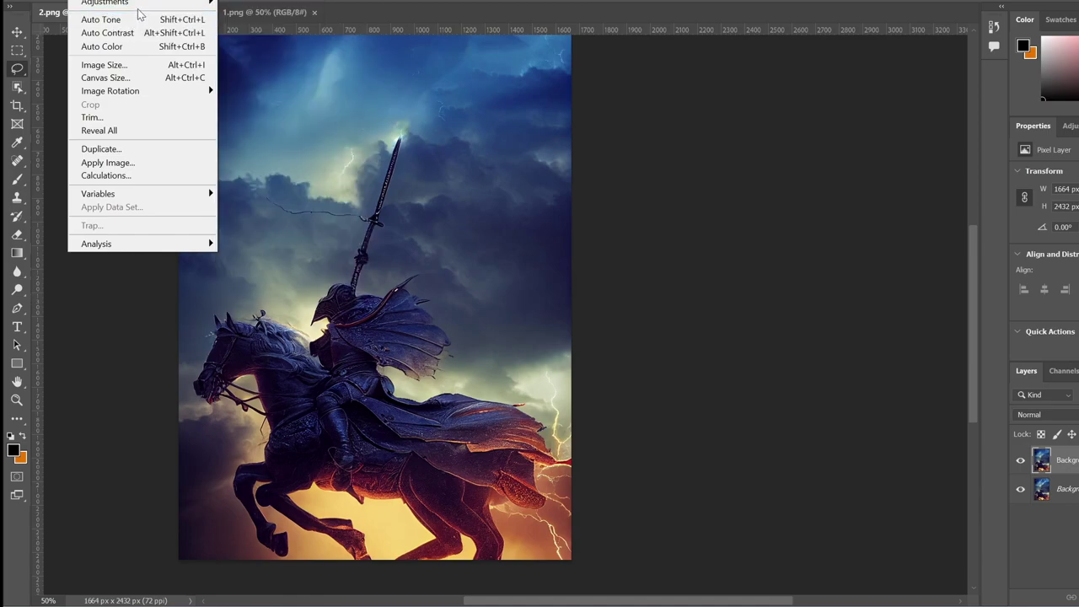
pyautogui.moveTo(150, 8)
pyautogui.click(242, 20)
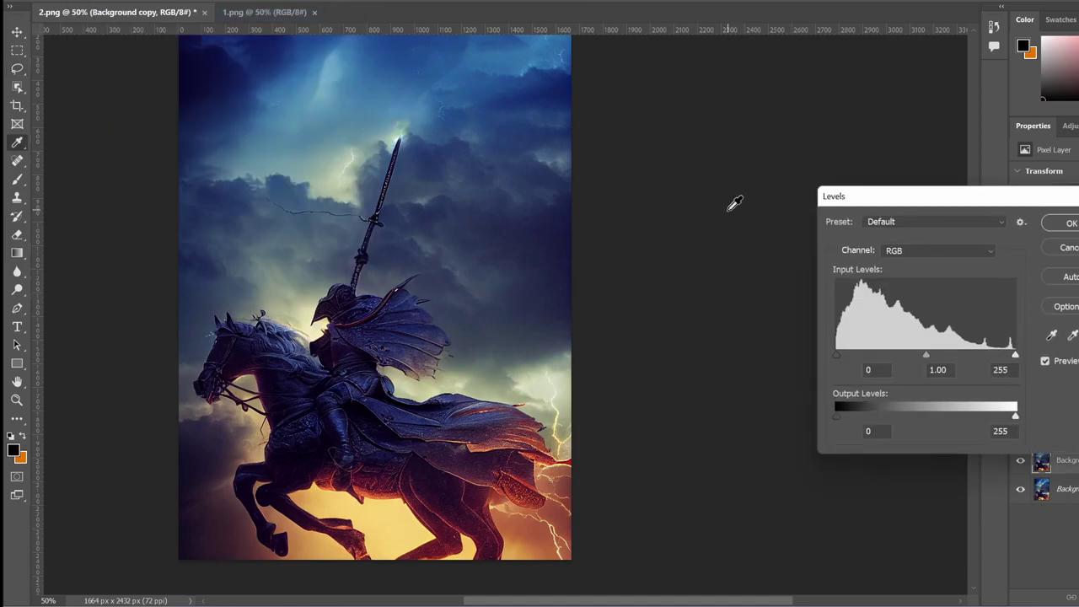
pyautogui.click(1068, 281)
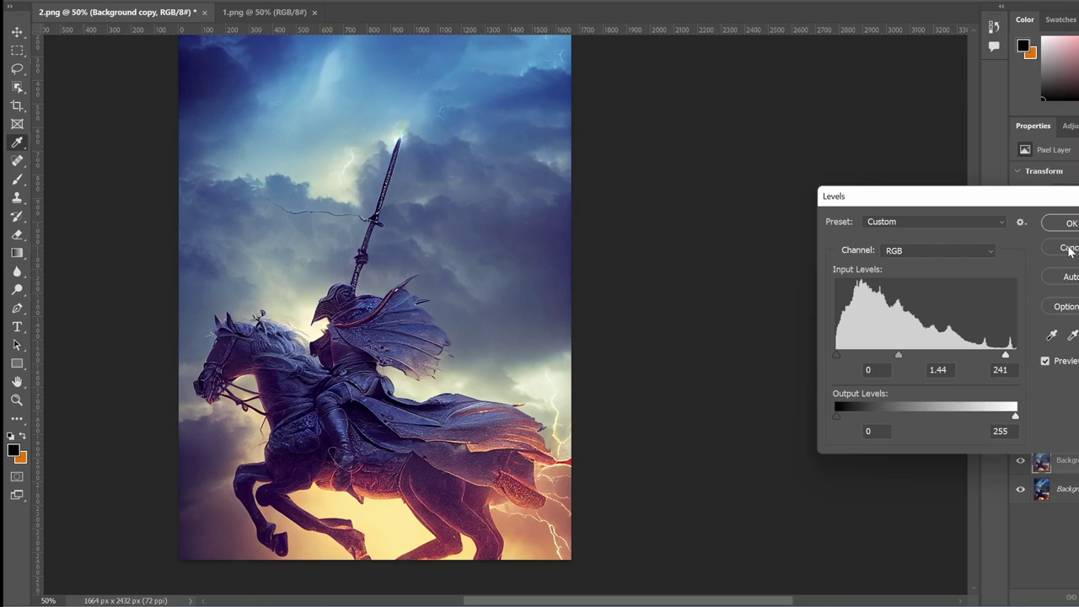
pyautogui.click(1069, 249)
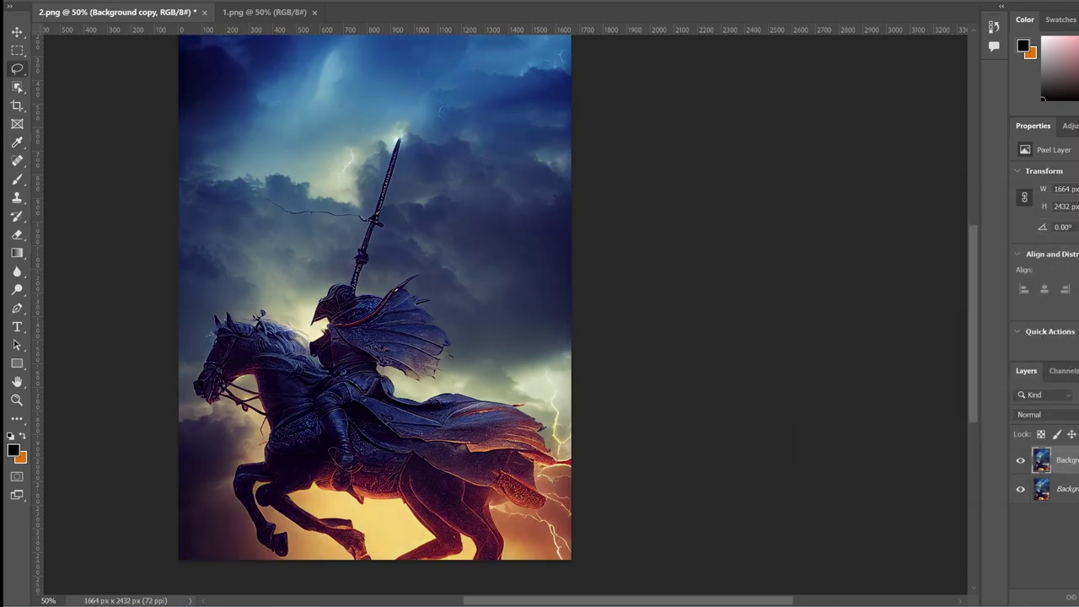
# Step: Duplicate the Background copy layer under the default name
pyautogui.rightClick(1068, 460)
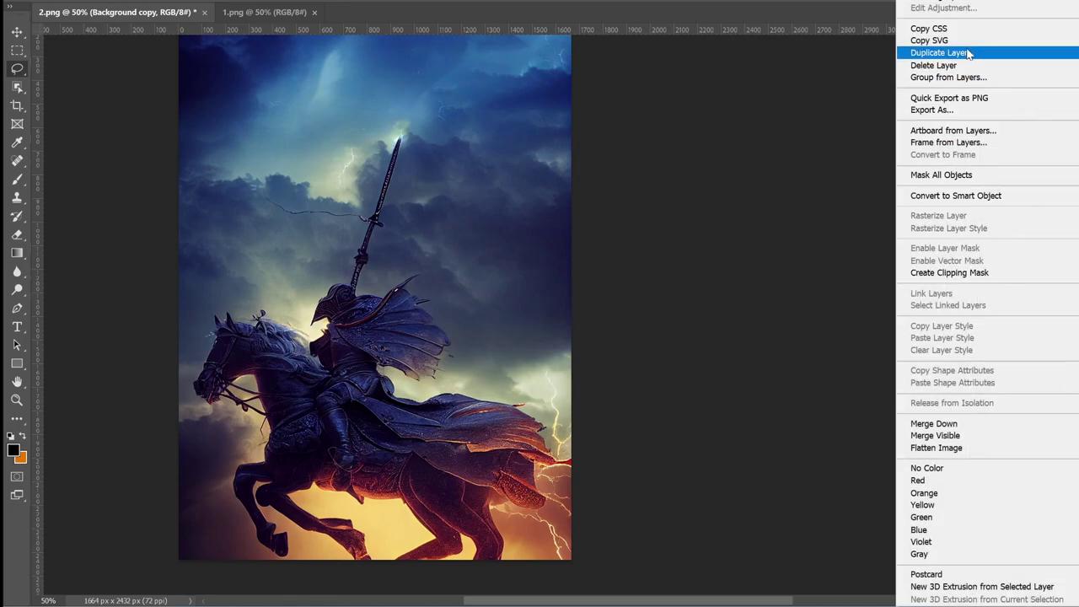
pyautogui.press('Escape')
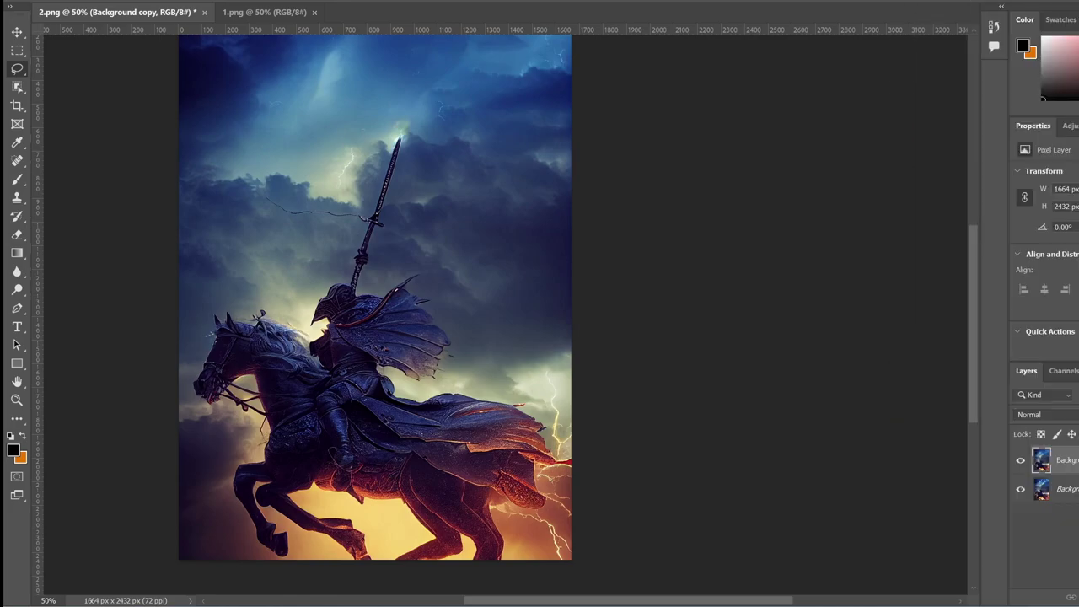
pyautogui.rightClick(1058, 459)
pyautogui.click(969, 48)
pyautogui.press('Return')
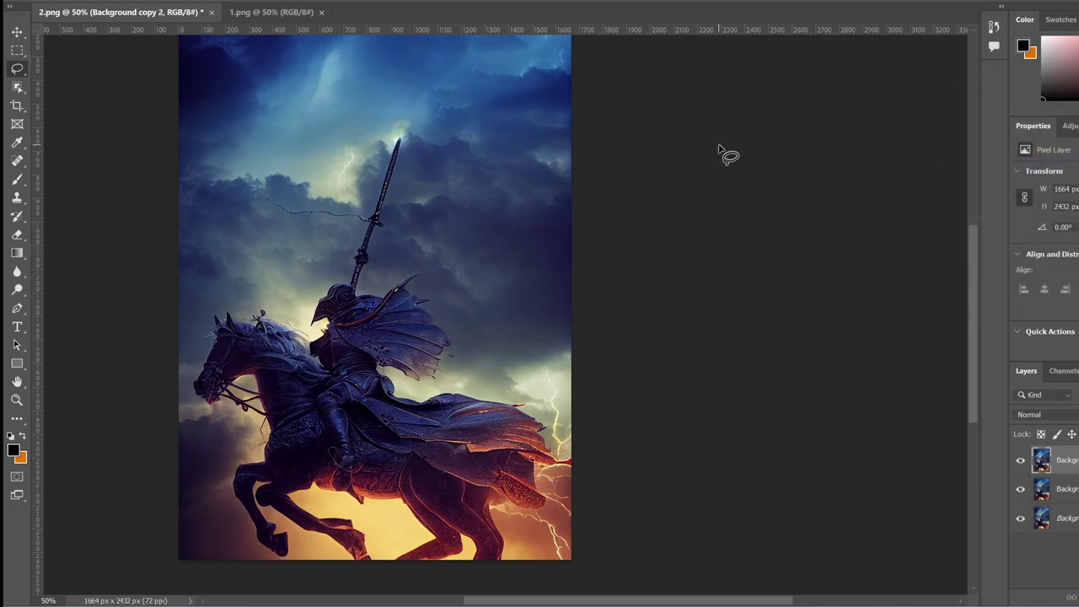
# Step: Apply an automatic Levels adjustment to the Background copy 2 layer
pyautogui.click(80, 1)
pyautogui.moveTo(106, 2)
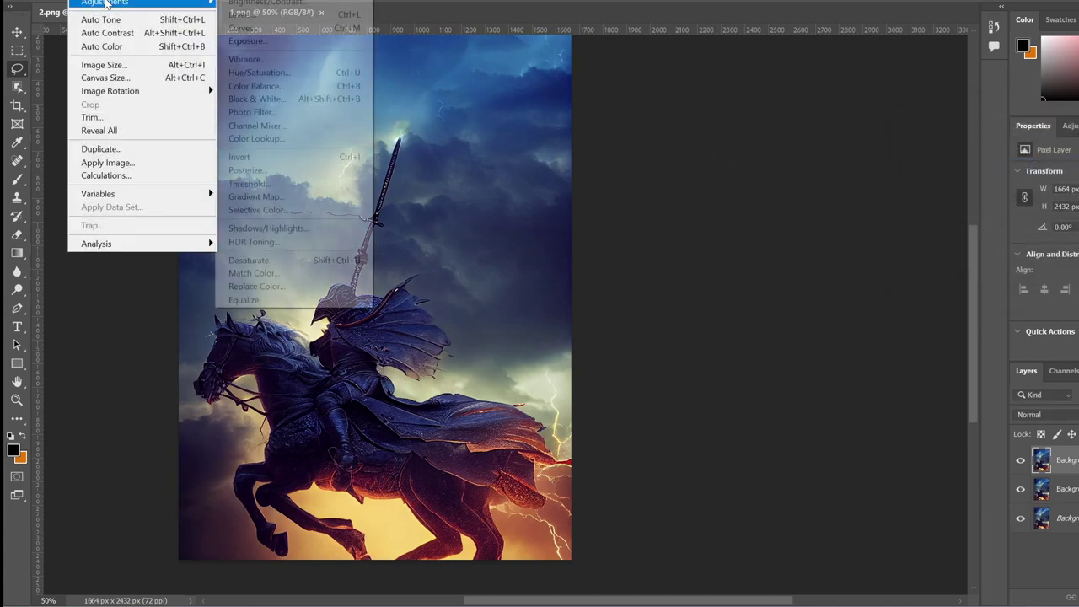
pyautogui.click(248, 15)
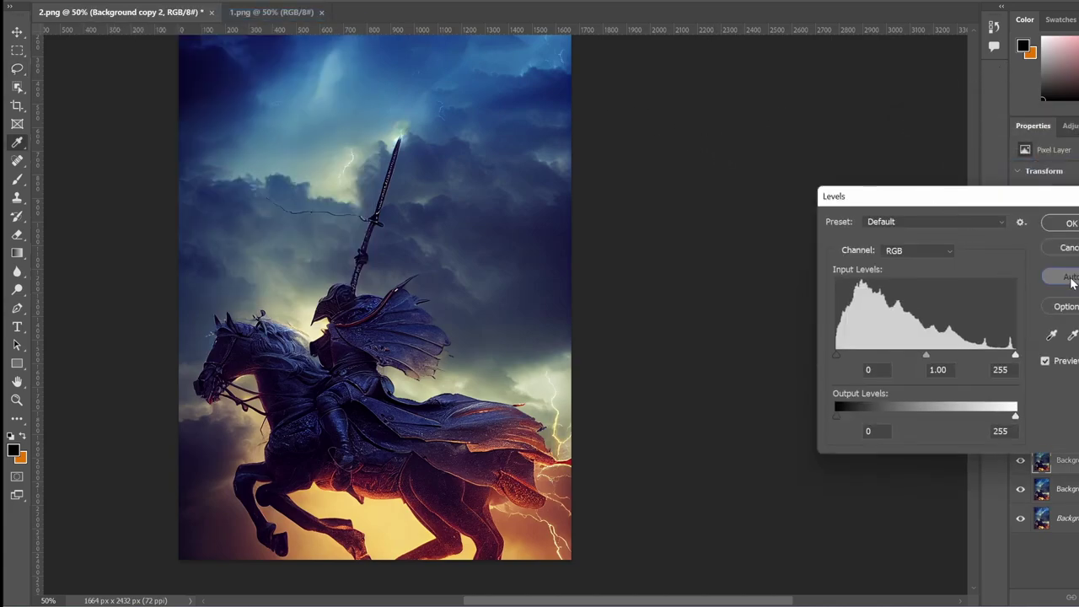
pyautogui.click(1071, 278)
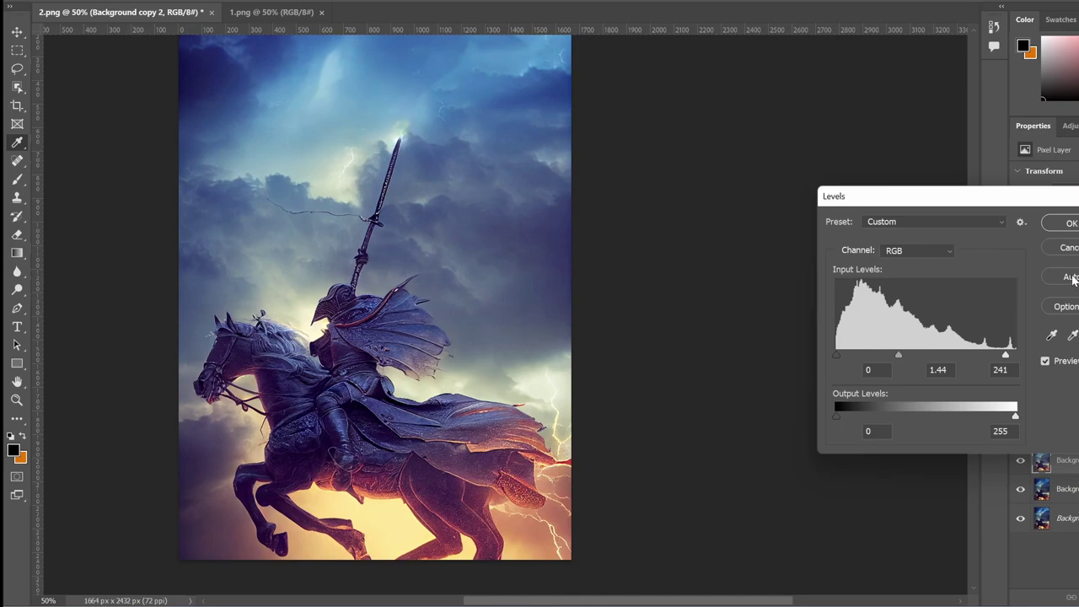
pyautogui.click(1071, 224)
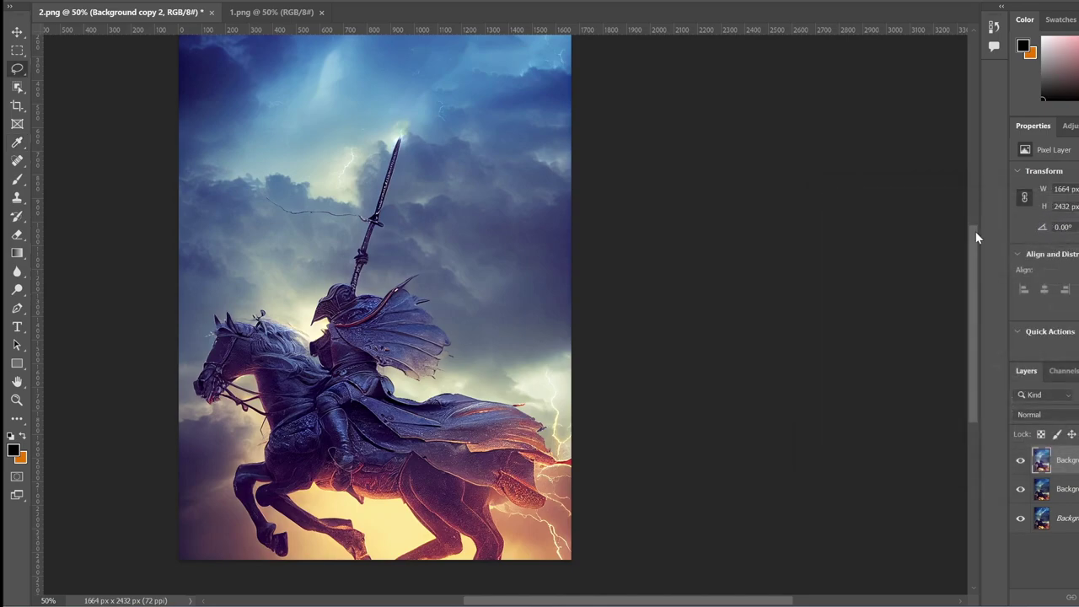
# Step: Apply the Find Edges stylize filter to the isolated knight and horse on Layer 1
pyautogui.click(18, 88)
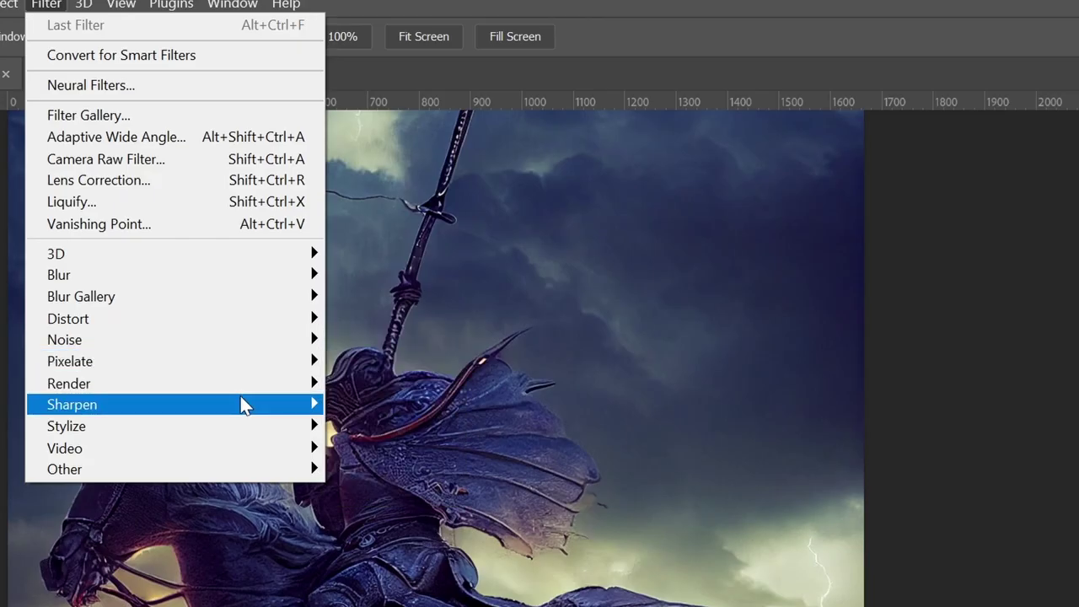
pyautogui.moveTo(240, 429)
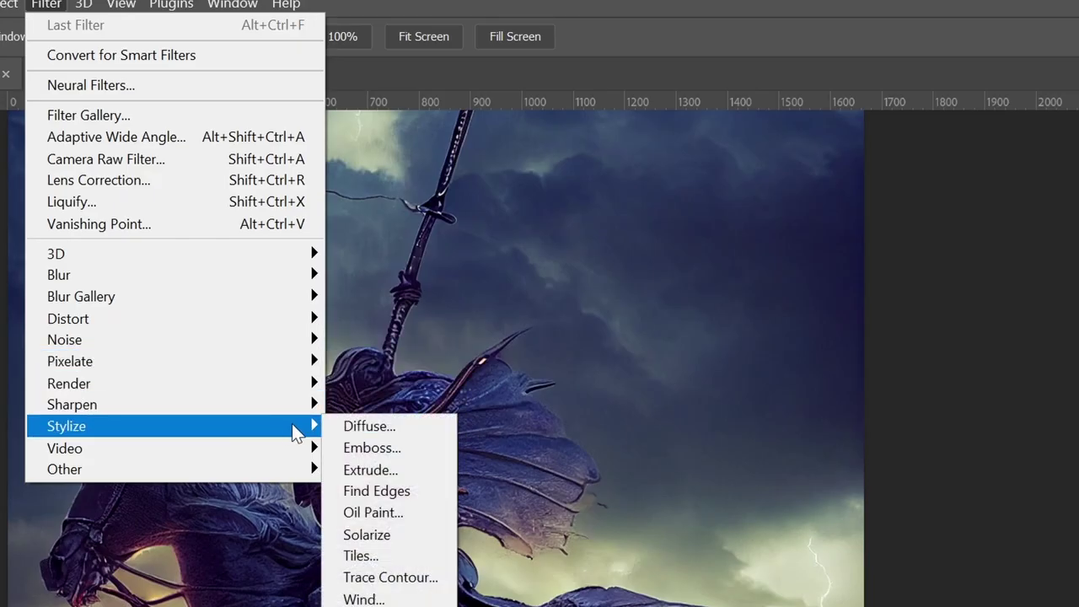
pyautogui.click(398, 494)
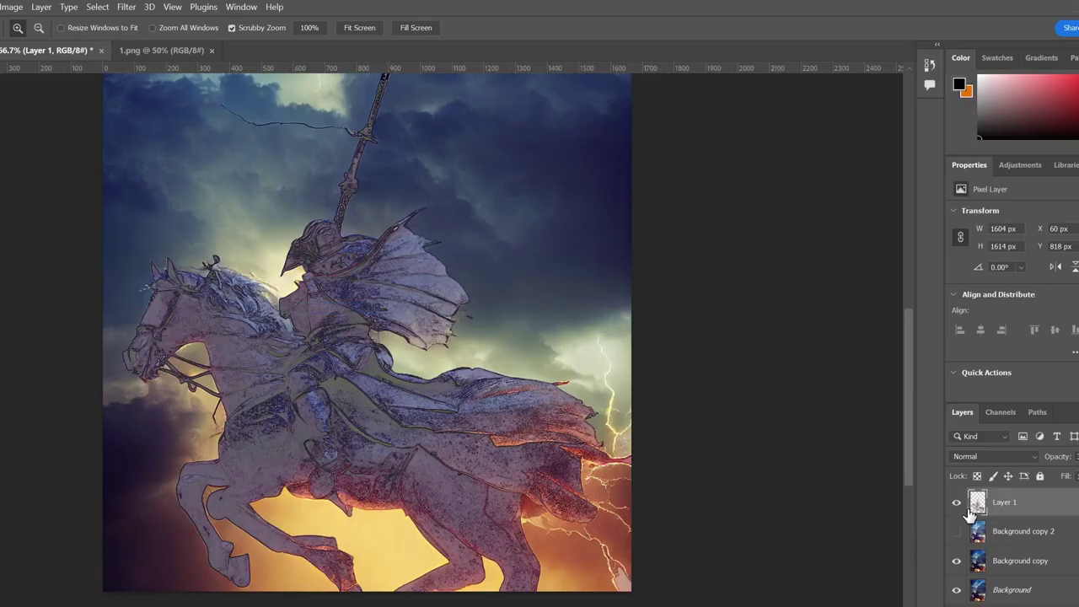
# Step: Invert the edge effect on Layer 1, compare it with the layer hidden, and lower the layer's opacity
pyautogui.click(956, 504)
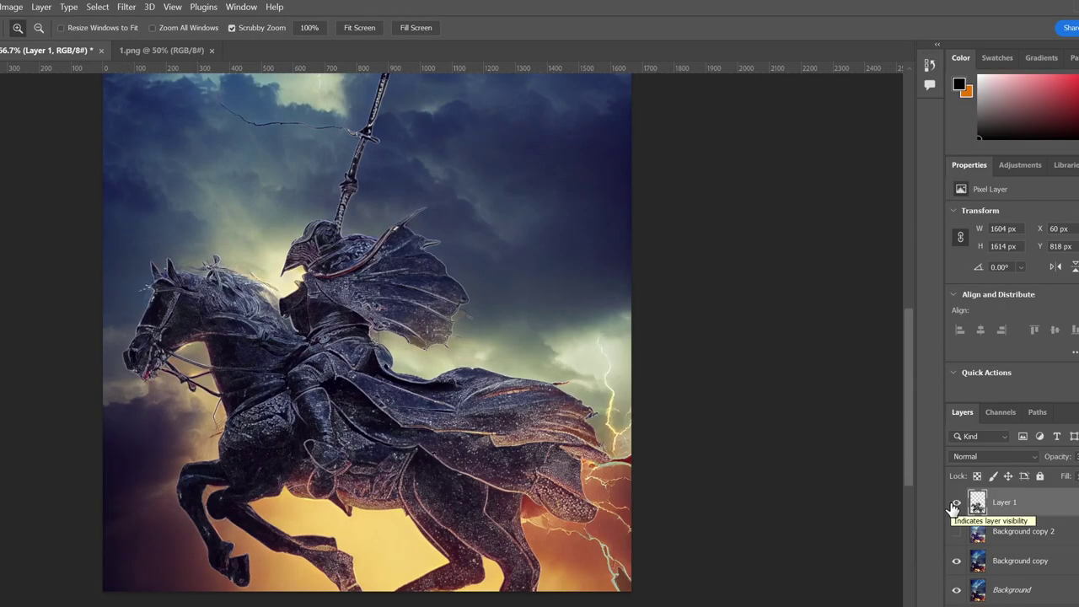
pyautogui.click(955, 505)
pyautogui.click(956, 505)
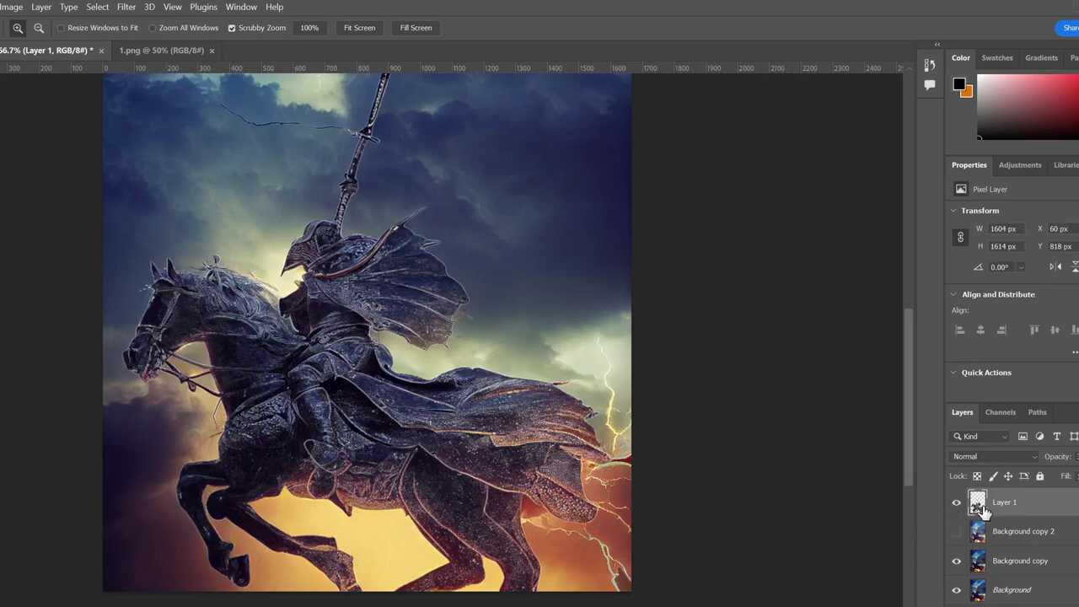
pyautogui.moveTo(1078, 475); pyautogui.dragTo(1062, 479)
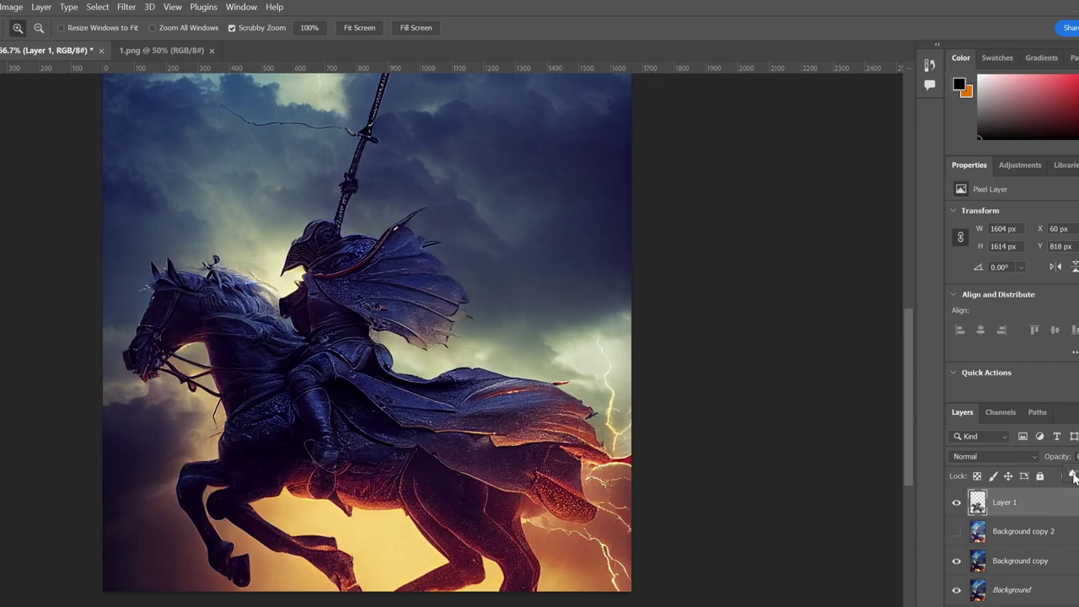
# Step: Add a reveal-all mask to Layer 1 and draw a white-to-black gradient diagonally down across the horse's hindquarters
pyautogui.click(42, 6)
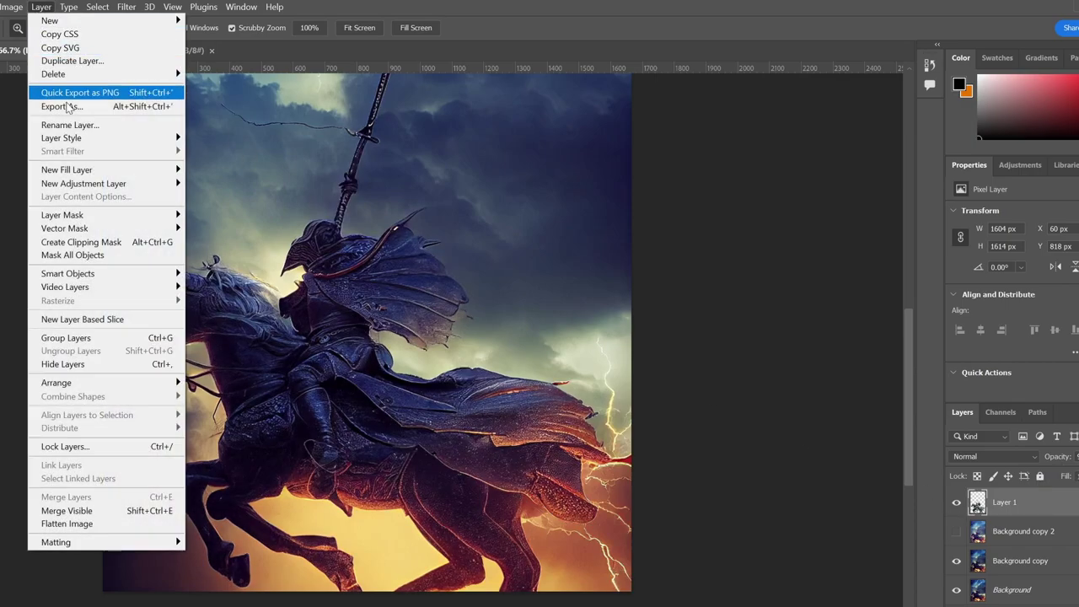
pyautogui.moveTo(131, 221)
pyautogui.click(211, 218)
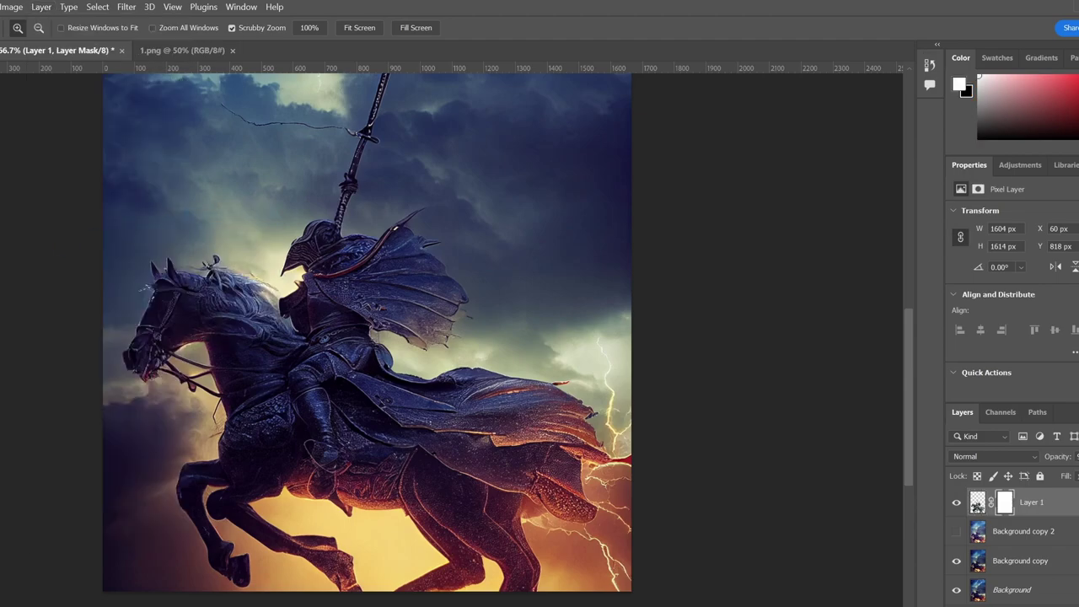
pyautogui.press('g')
pyautogui.moveTo(369, 430); pyautogui.dragTo(489, 490)
pyautogui.moveTo(361, 402); pyautogui.dragTo(464, 496)
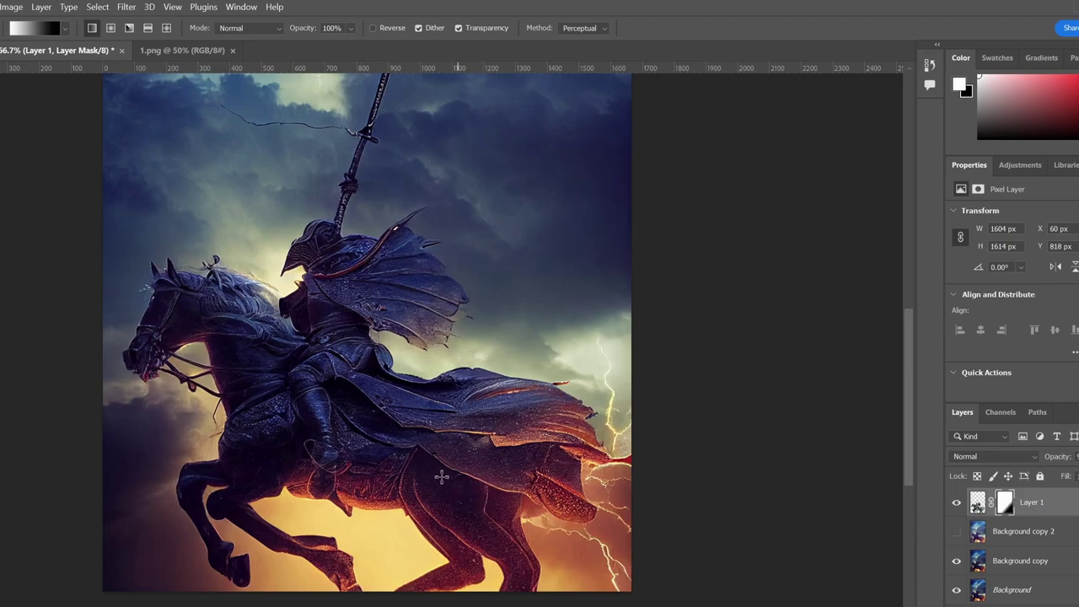
# Step: Compare the image with and without the masked Layer 1 edge effect, and save the file
pyautogui.click(956, 506)
pyautogui.click(955, 506)
pyautogui.click(956, 506)
pyautogui.click(955, 506)
pyautogui.click(956, 506)
pyautogui.click(956, 506)
pyautogui.click(955, 506)
pyautogui.click(955, 506)
pyautogui.click(956, 506)
pyautogui.click(955, 506)
pyautogui.click(956, 506)
pyautogui.click(956, 506)
pyautogui.click(955, 506)
pyautogui.click(956, 506)
pyautogui.click(956, 506)
pyautogui.click(956, 506)
pyautogui.hotkey('ctrl', 's')
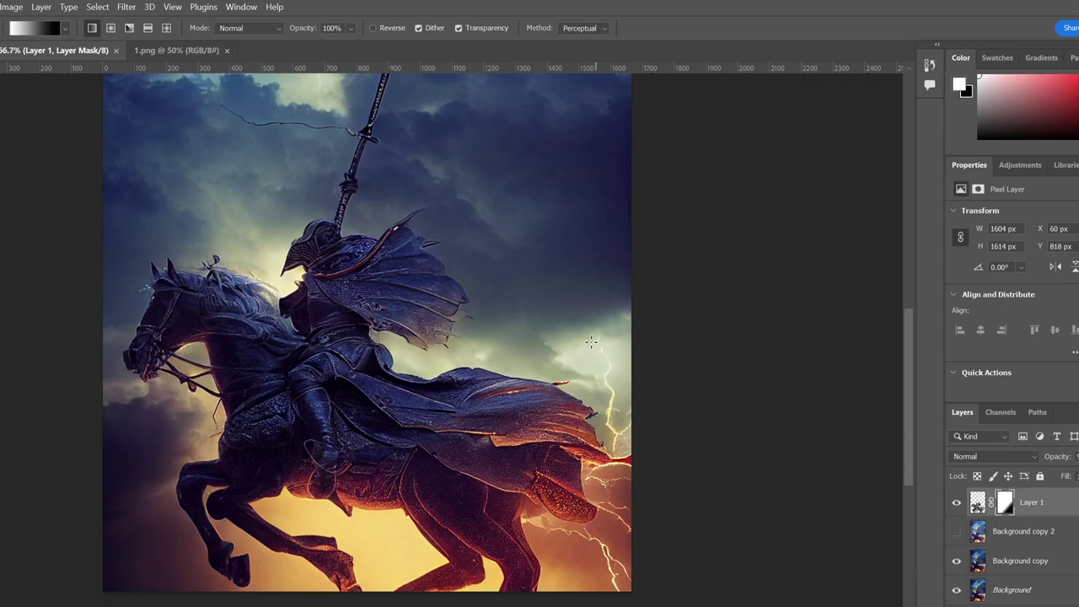
pyautogui.moveTo(509, 311)
pyautogui.mouseDown()
pyautogui.moveTo(504, 357)
pyautogui.moveTo(511, 330)
pyautogui.mouseUp()
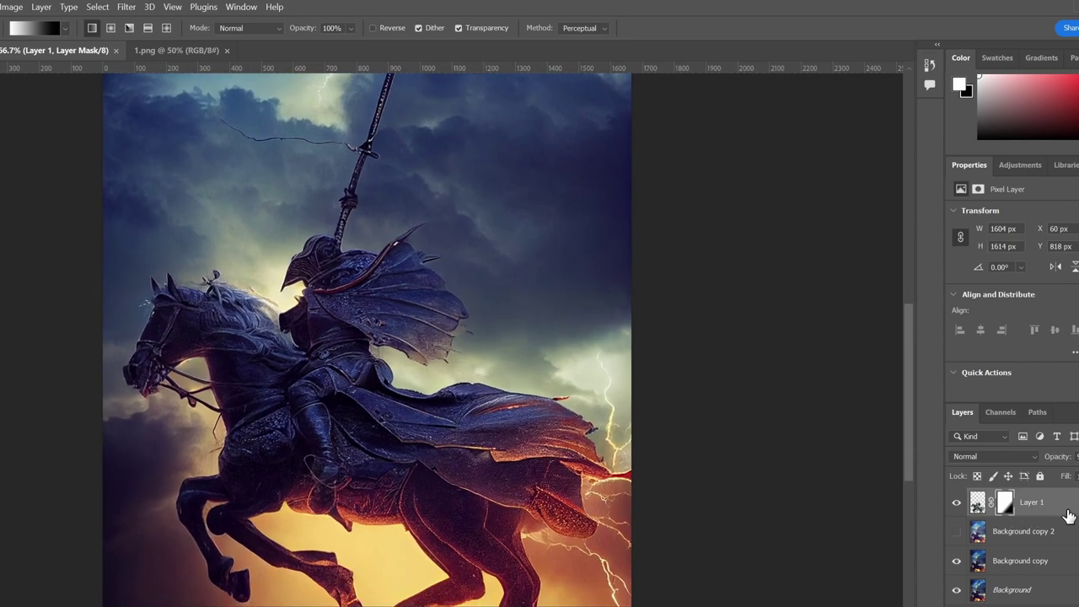
pyautogui.click(978, 506)
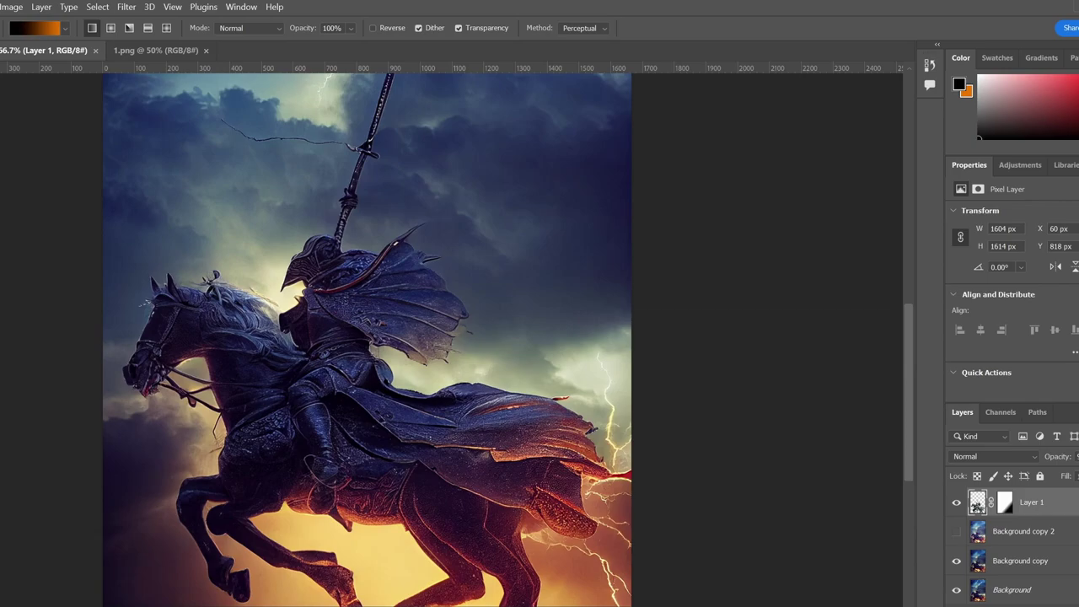
pyautogui.click(626, 551)
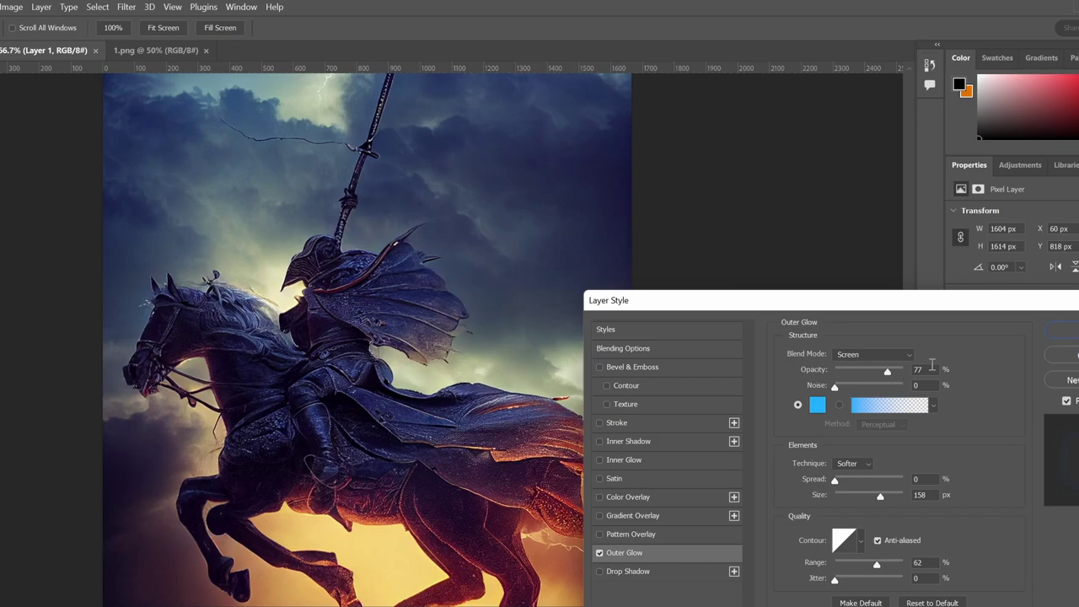
pyautogui.click(1061, 354)
# Step: Duplicate Layer 1, move the copy beneath the original layer, and rename the copy glow
pyautogui.rightClick(1053, 504)
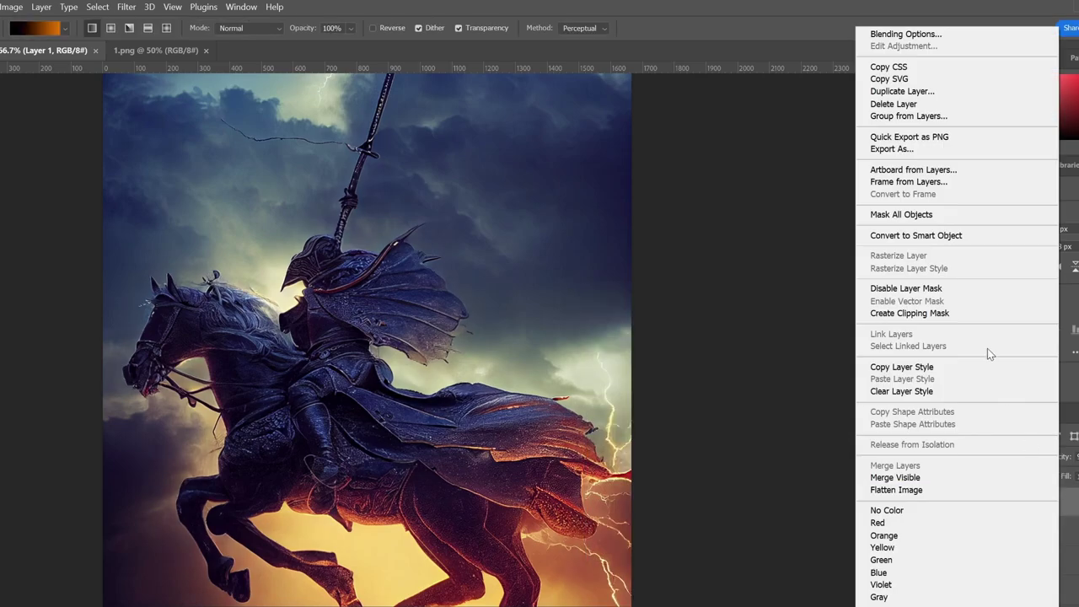
pyautogui.click(903, 91)
pyautogui.press('Return')
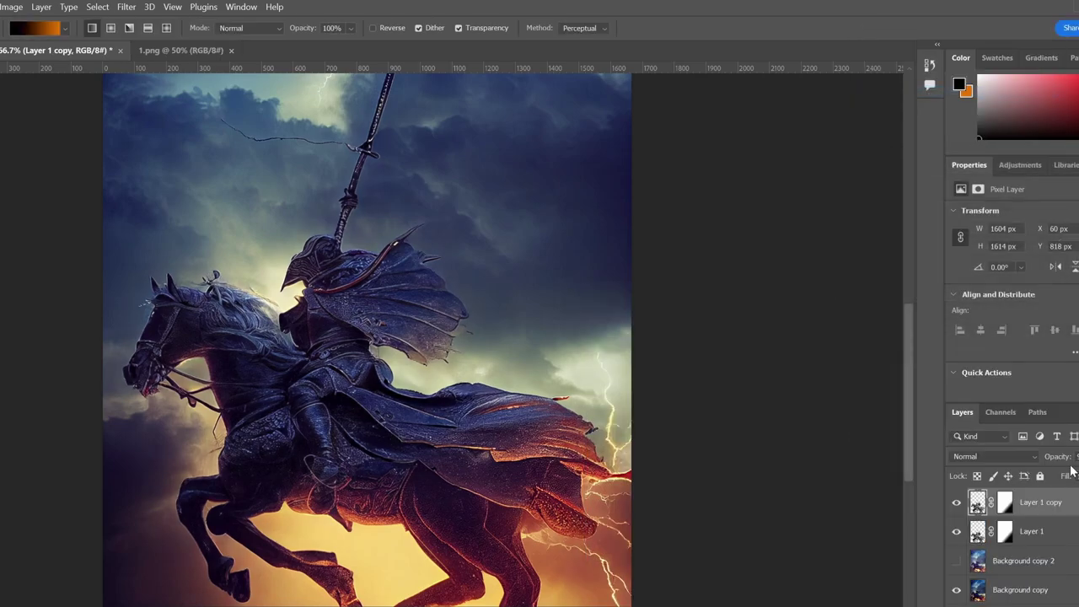
pyautogui.moveTo(1064, 504); pyautogui.dragTo(1056, 547)
pyautogui.doubleClick(1044, 533)
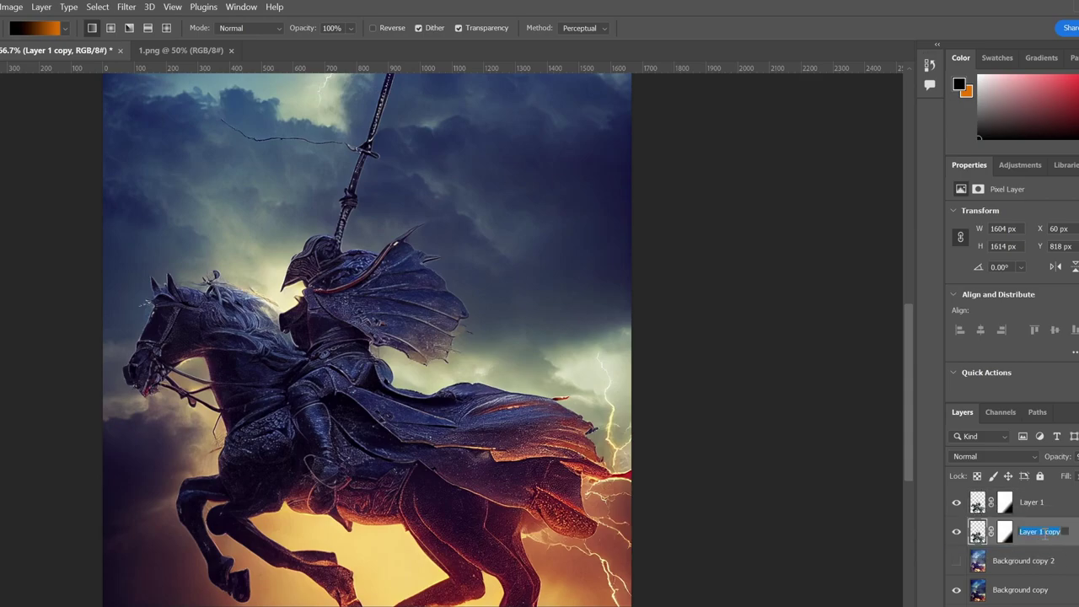
pyautogui.write('glow')
pyautogui.press('Return')
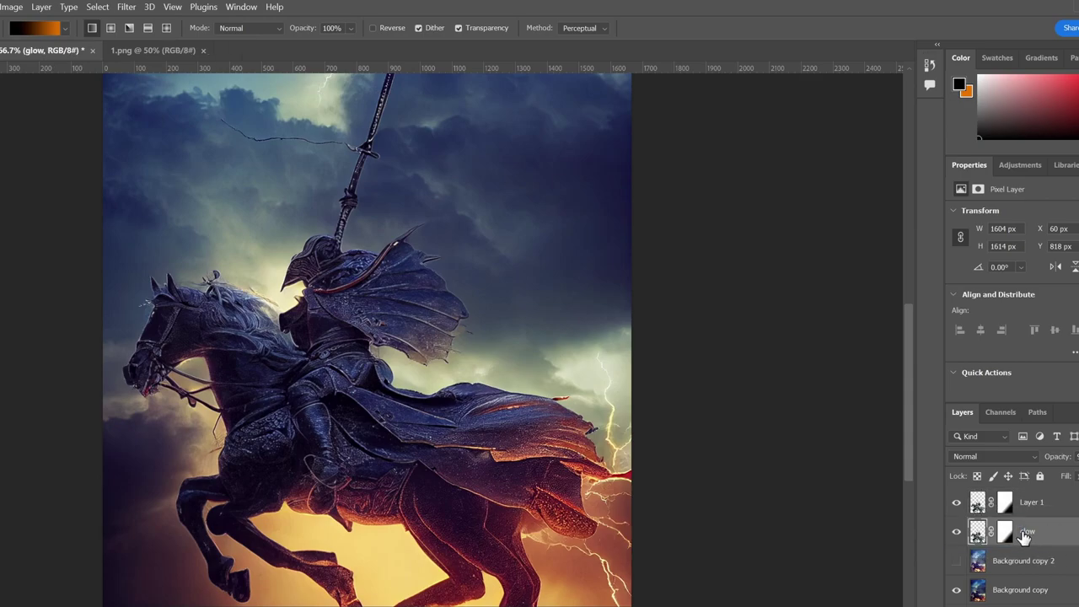
# Step: Delete the layer mask from the glow layer and save the file
pyautogui.click(1006, 531)
pyautogui.rightClick(1009, 534)
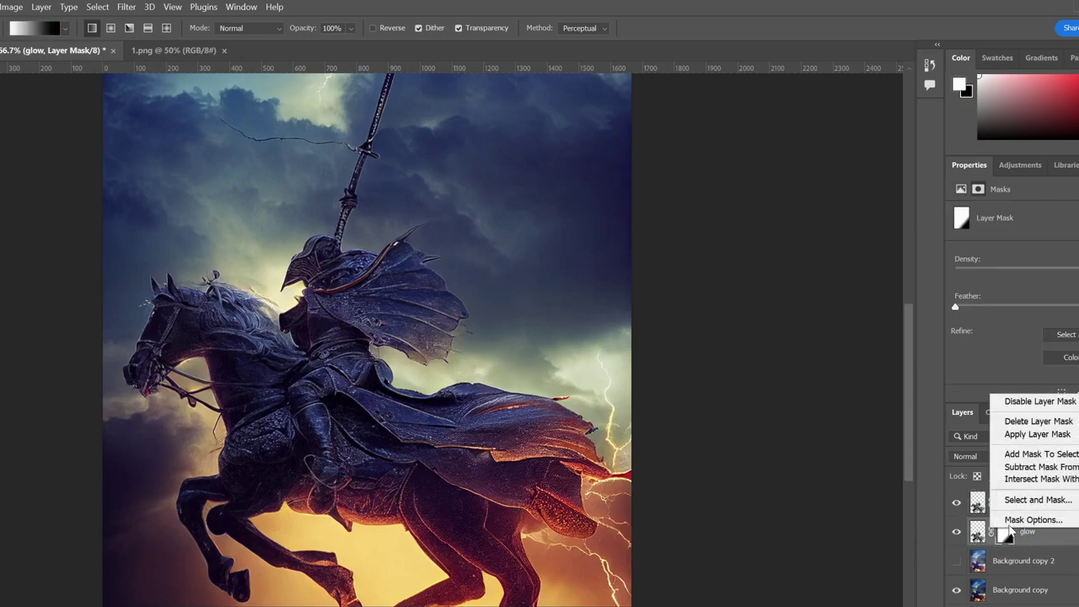
pyautogui.click(1048, 424)
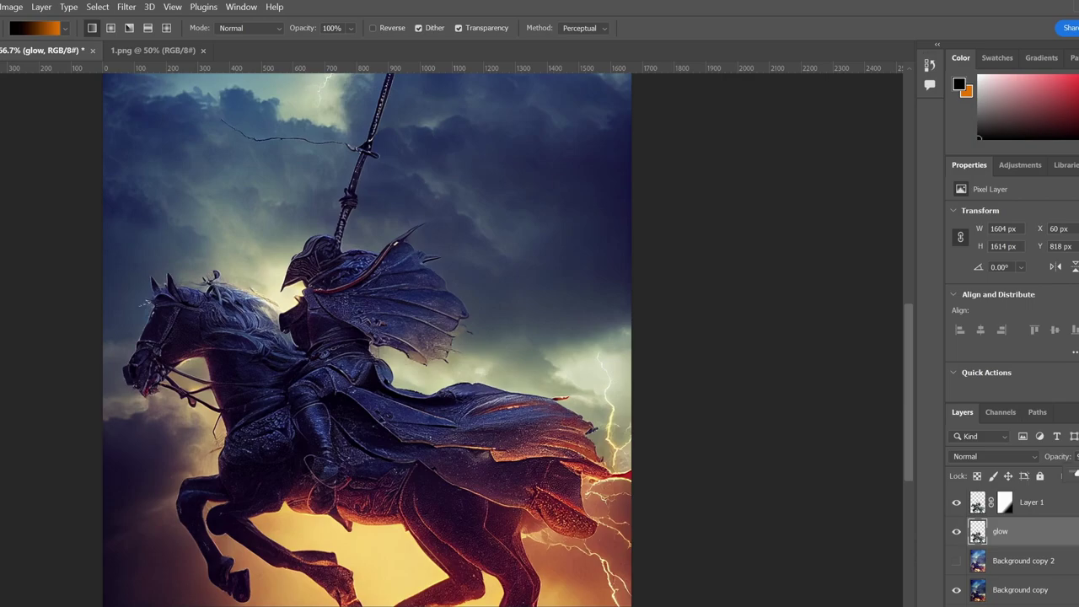
pyautogui.hotkey('ctrl', 's')
# Step: Enable an Outer Glow effect on the glow layer and open its glow colour for editing
pyautogui.doubleClick(1050, 532)
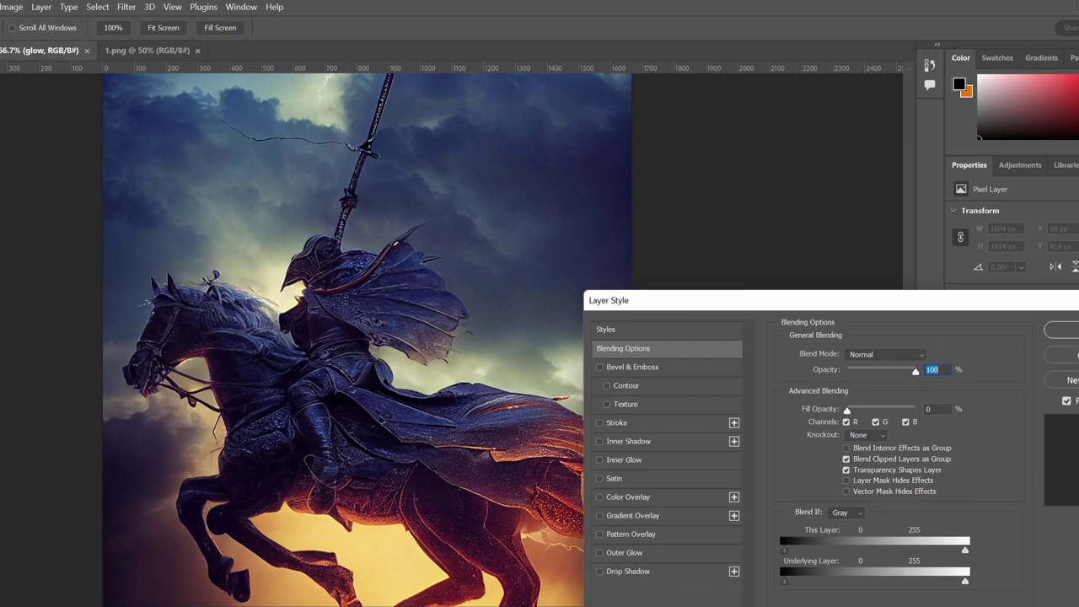
pyautogui.click(657, 551)
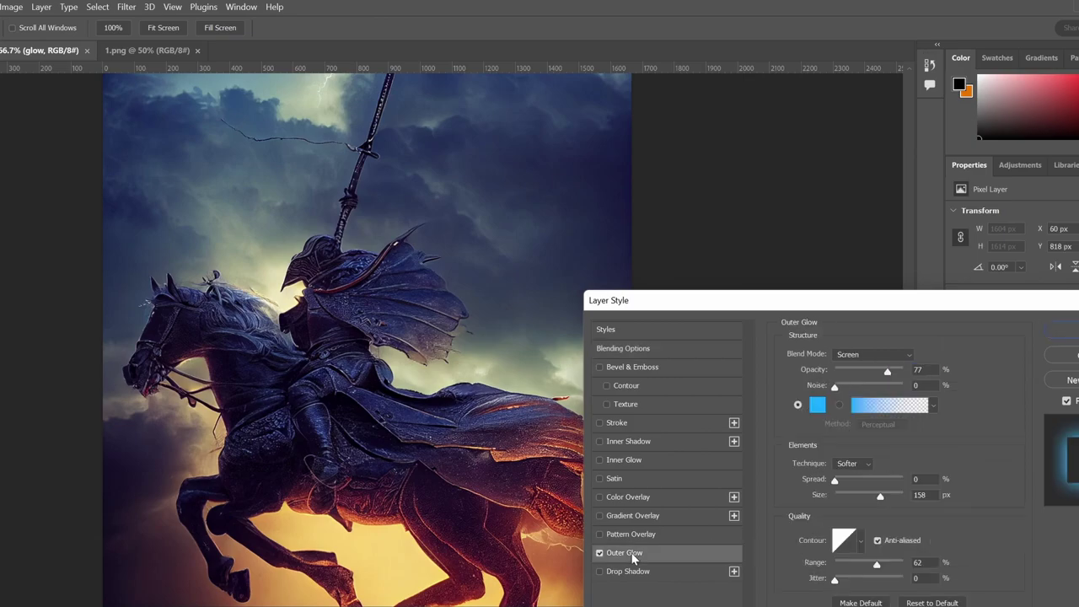
pyautogui.click(817, 405)
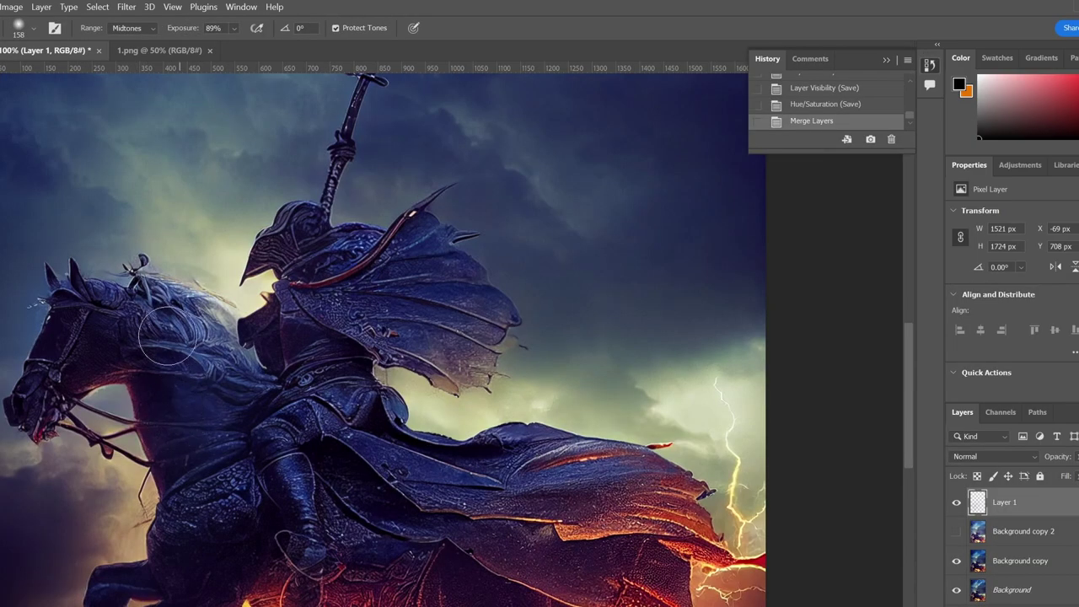
# Step: Dodge the horse's mane and neck on Layer 1 with Midtones at 89% exposure, reverting the first strokes to the merged-layers state and repainting
pyautogui.moveTo(169, 338)
pyautogui.mouseDown()
pyautogui.moveTo(125, 309)
pyautogui.moveTo(186, 390)
pyautogui.moveTo(173, 389)
pyautogui.moveTo(173, 311)
pyautogui.moveTo(180, 345)
pyautogui.moveTo(145, 323)
pyautogui.moveTo(163, 318)
pyautogui.moveTo(58, 330)
pyautogui.moveTo(191, 349)
pyautogui.mouseUp()
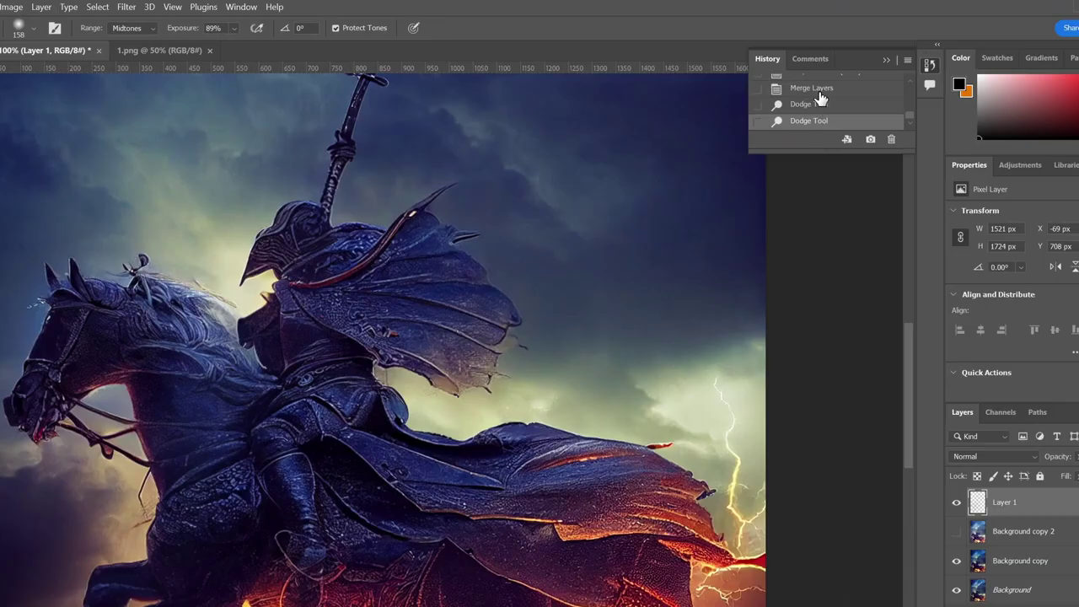
pyautogui.click(816, 89)
pyautogui.moveTo(193, 395)
pyautogui.mouseDown()
pyautogui.moveTo(216, 352)
pyautogui.moveTo(212, 366)
pyautogui.mouseUp()
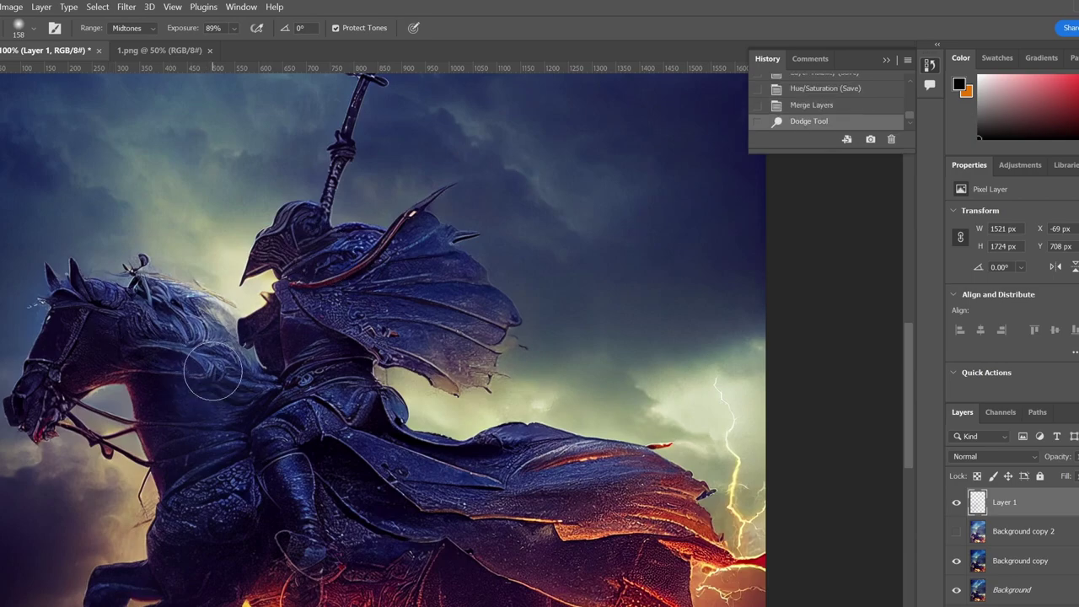
pyautogui.moveTo(101, 321)
pyautogui.mouseDown()
pyautogui.moveTo(267, 370)
pyautogui.moveTo(265, 359)
pyautogui.moveTo(309, 436)
pyautogui.moveTo(95, 348)
pyautogui.moveTo(49, 367)
pyautogui.moveTo(69, 338)
pyautogui.moveTo(59, 372)
pyautogui.moveTo(63, 338)
pyautogui.moveTo(85, 317)
pyautogui.moveTo(66, 352)
pyautogui.moveTo(103, 293)
pyautogui.mouseUp()
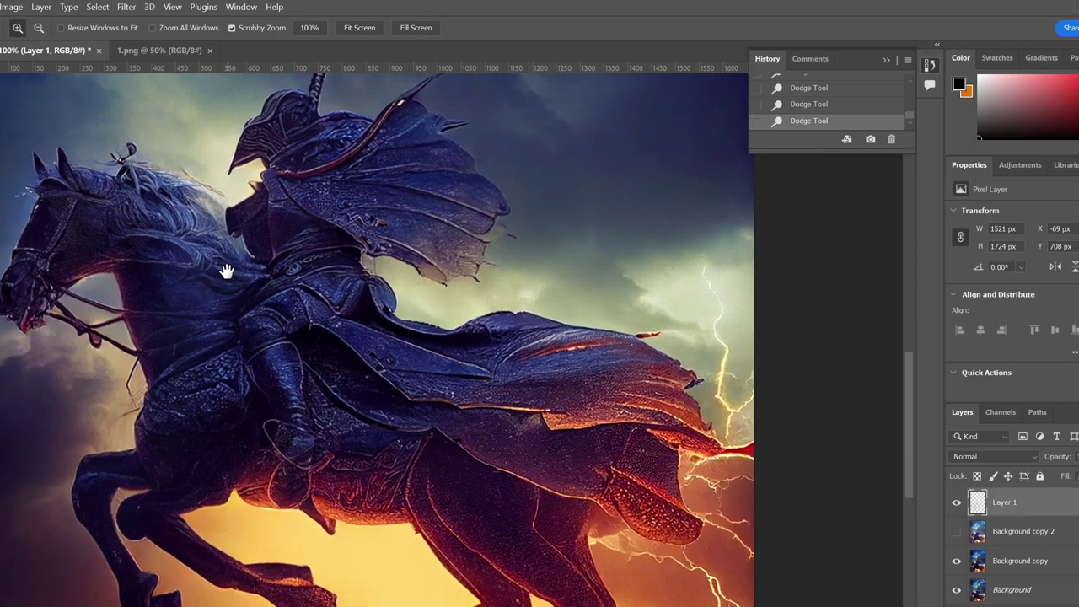
# Step: Paint white at 49% opacity on the Background copy 3 mask over the rider's torso and cape
pyautogui.moveTo(225, 270); pyautogui.dragTo(212, 205)
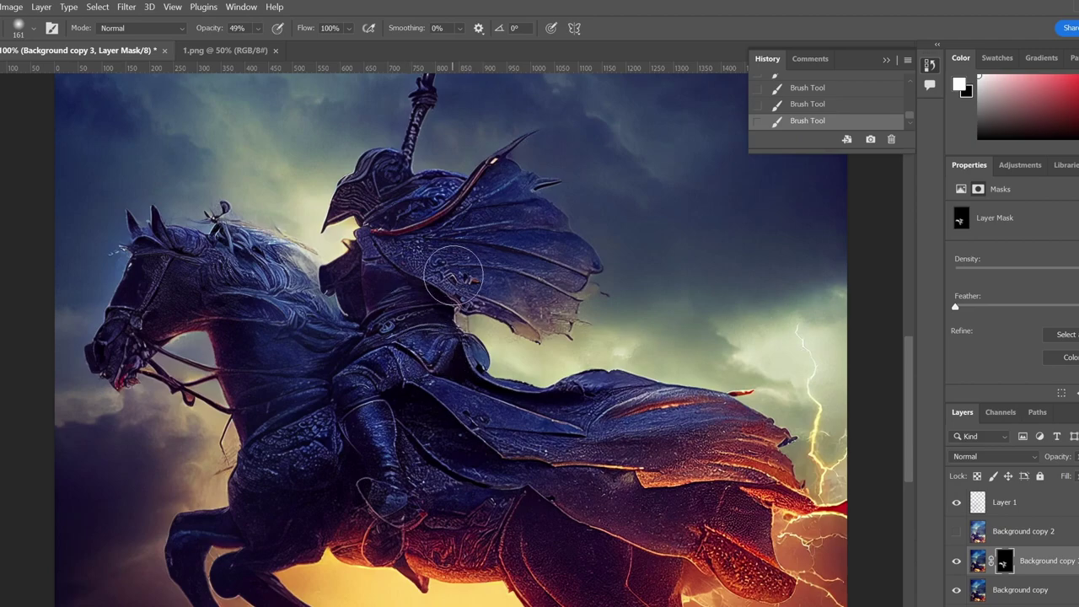
pyautogui.moveTo(393, 297); pyautogui.dragTo(487, 315)
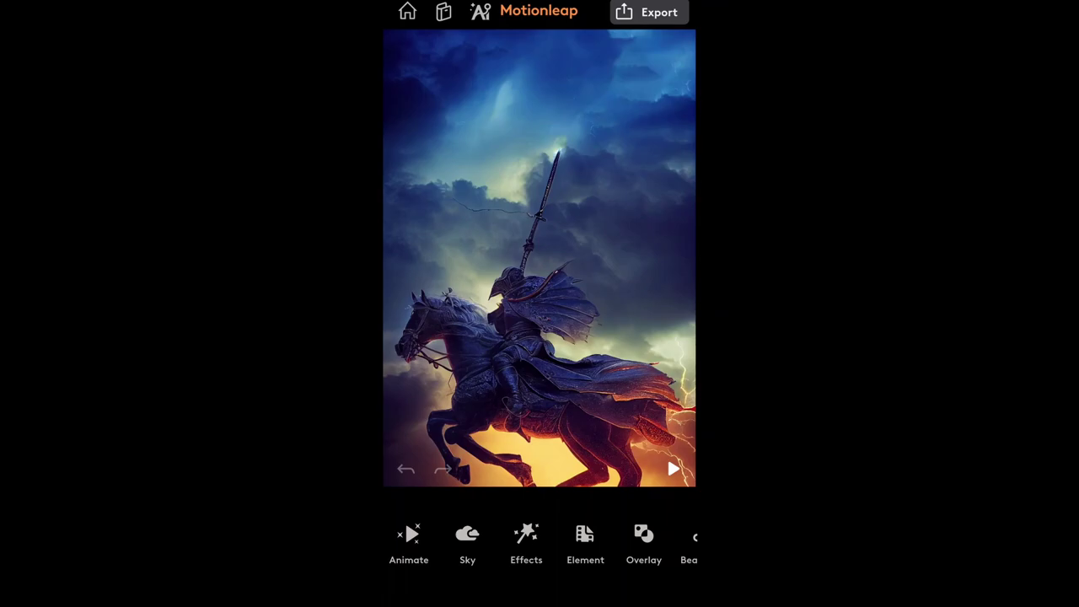
# Step: Switch to Motionleap and start the motion path animation tool on the knight image
pyautogui.click(409, 543)
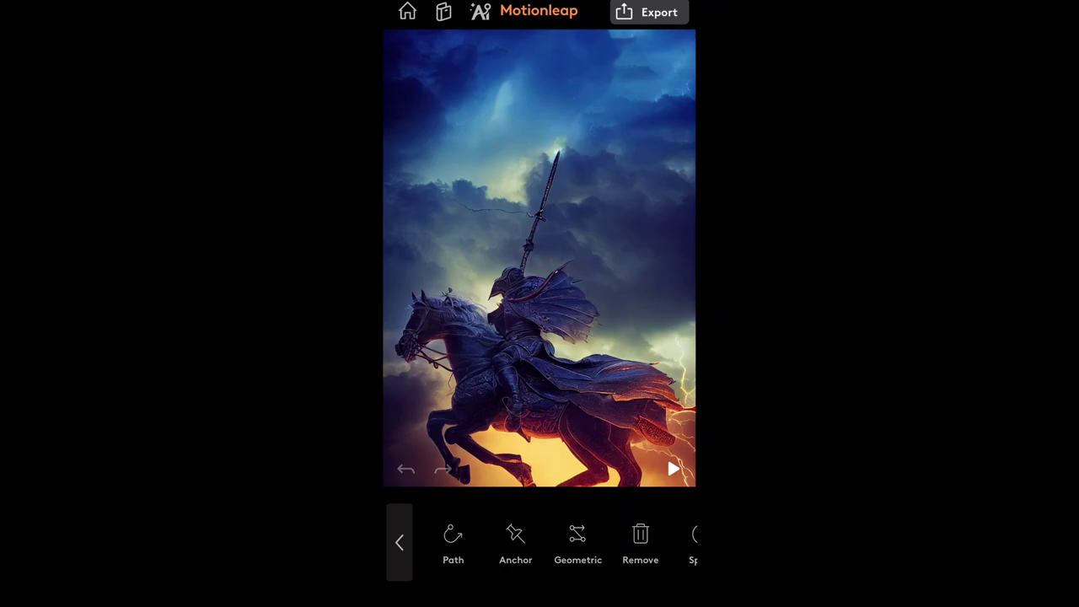
pyautogui.click(453, 540)
# Step: Try a leftward motion path across the upper sky, preview the animation, and undo the path
pyautogui.moveTo(665, 70)
pyautogui.mouseDown()
pyautogui.moveTo(586, 70)
pyautogui.moveTo(519, 90)
pyautogui.moveTo(484, 85)
pyautogui.moveTo(393, 100)
pyautogui.mouseUp()
pyautogui.click(674, 469)
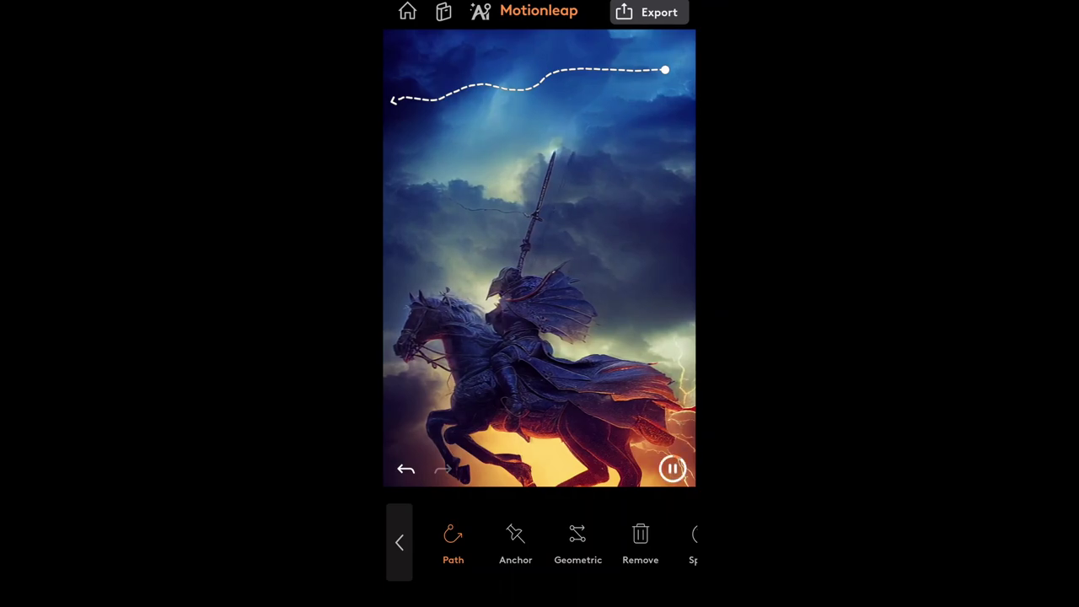
pyautogui.click(673, 469)
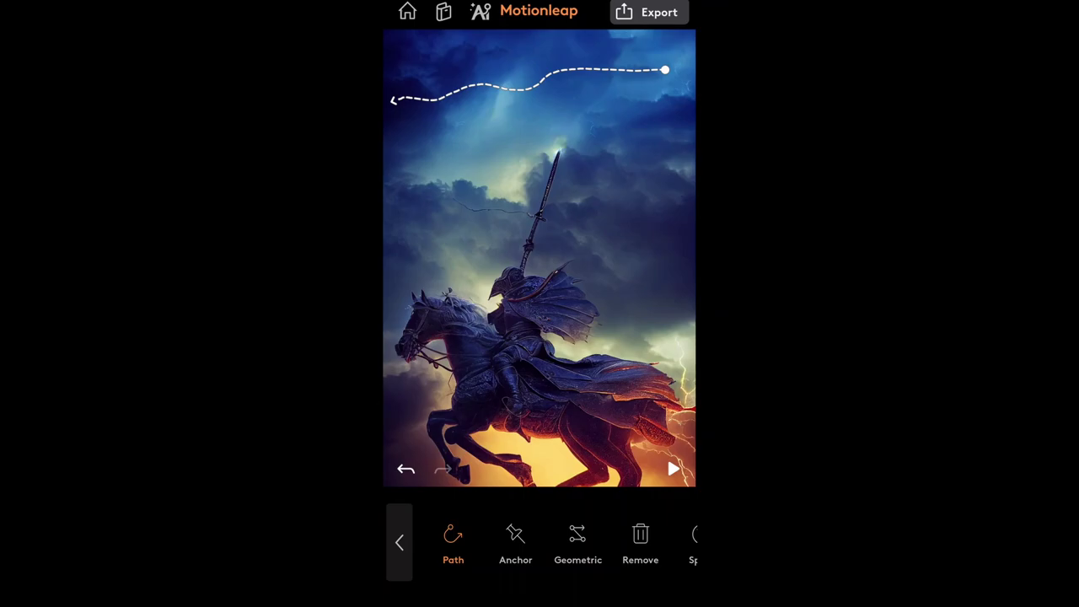
pyautogui.click(406, 469)
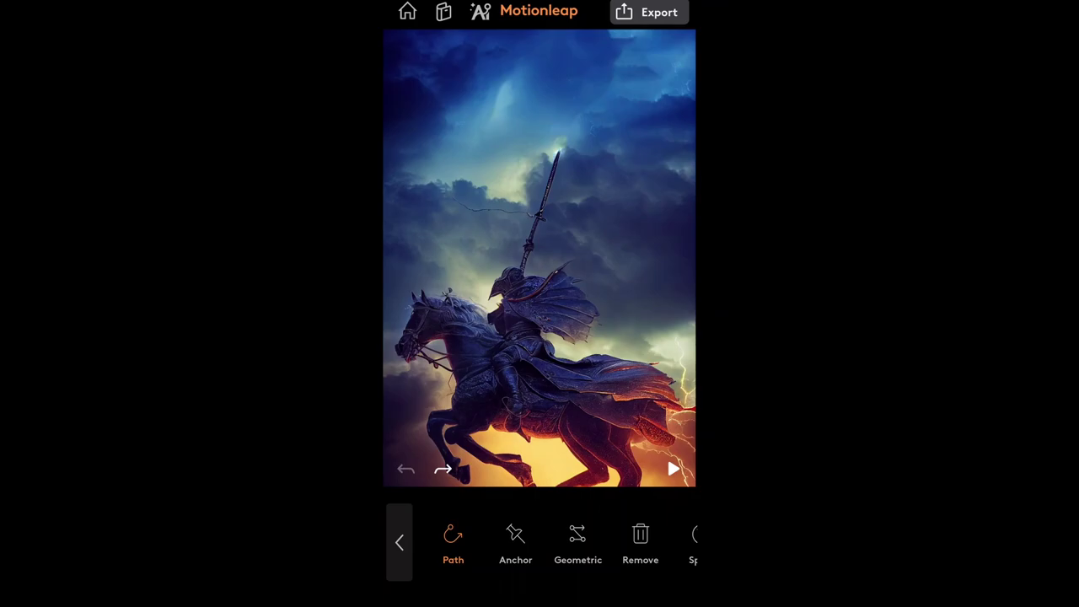
# Step: Draw rightward motion paths across the upper sky, through the clouds on both sides of the sword, and behind the rider's cape
pyautogui.moveTo(420, 101); pyautogui.dragTo(681, 90)
pyautogui.moveTo(407, 192); pyautogui.dragTo(506, 194)
pyautogui.moveTo(572, 199); pyautogui.dragTo(677, 208)
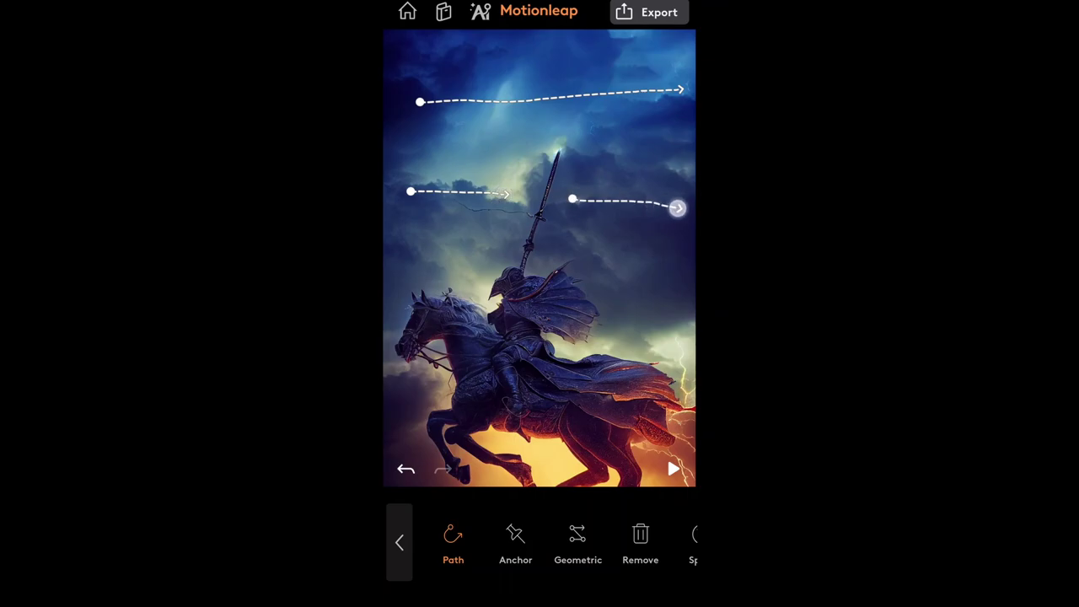
pyautogui.moveTo(407, 254)
pyautogui.mouseDown()
pyautogui.moveTo(626, 255)
pyautogui.moveTo(685, 272)
pyautogui.mouseUp()
pyautogui.moveTo(608, 306); pyautogui.dragTo(685, 338)
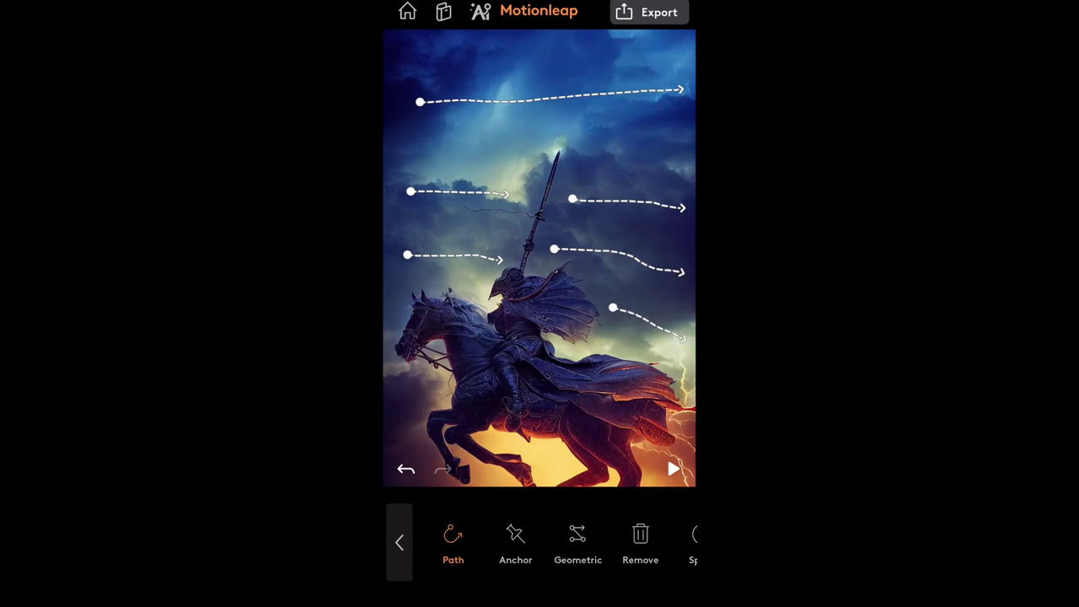
# Step: Place anchor points along the outer edge of the horse's raised front leg, from the hoof up to the chest
pyautogui.click(515, 535)
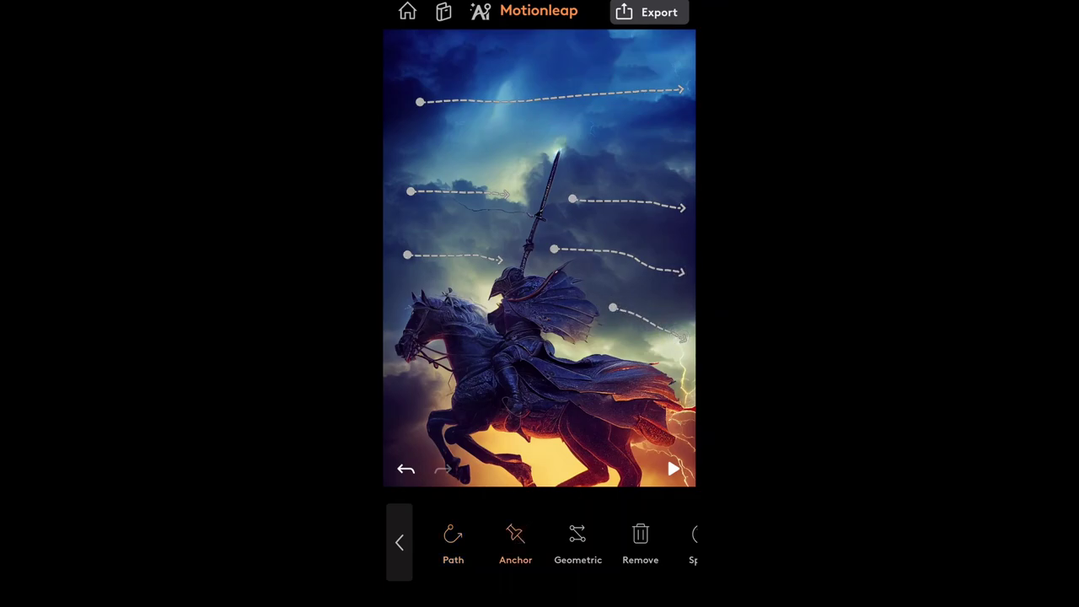
pyautogui.scroll(5, 555, 267)
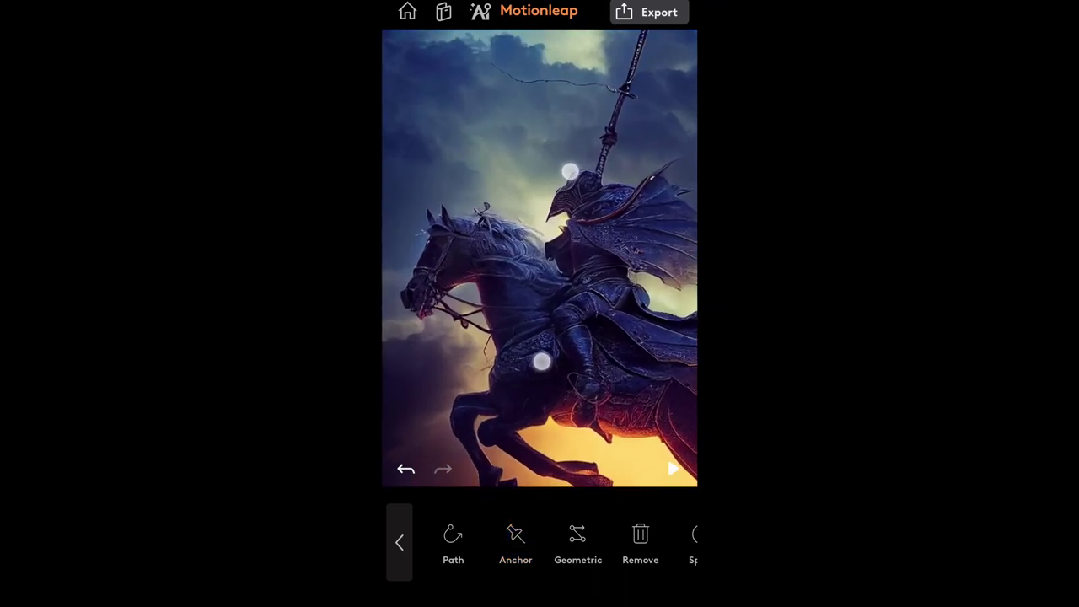
pyautogui.moveTo(594, 334); pyautogui.dragTo(595, 274)
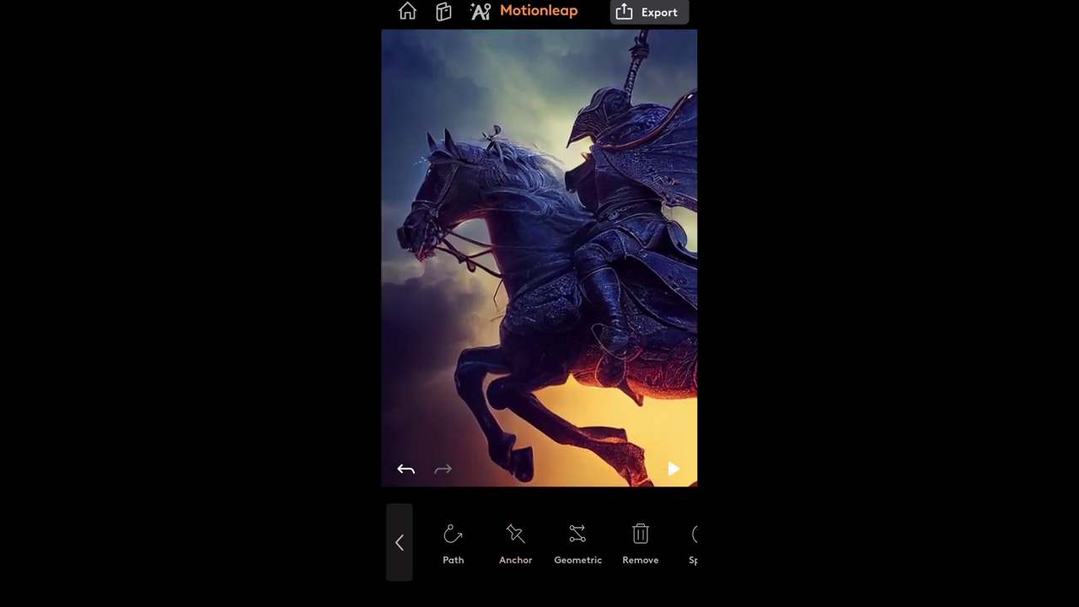
pyautogui.click(516, 540)
pyautogui.click(512, 473)
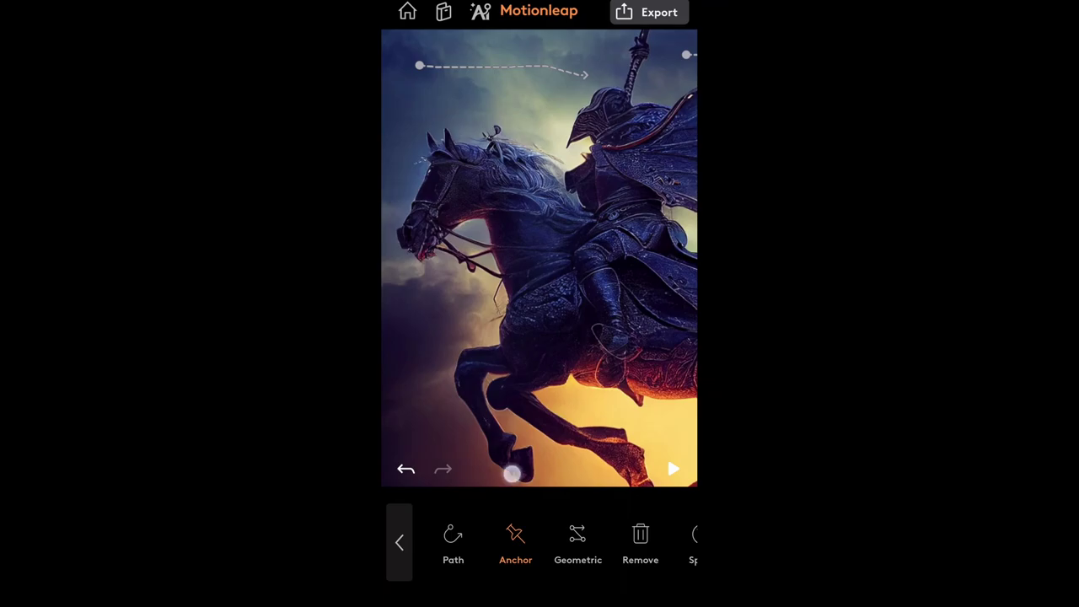
pyautogui.click(482, 456)
pyautogui.click(481, 435)
pyautogui.click(466, 413)
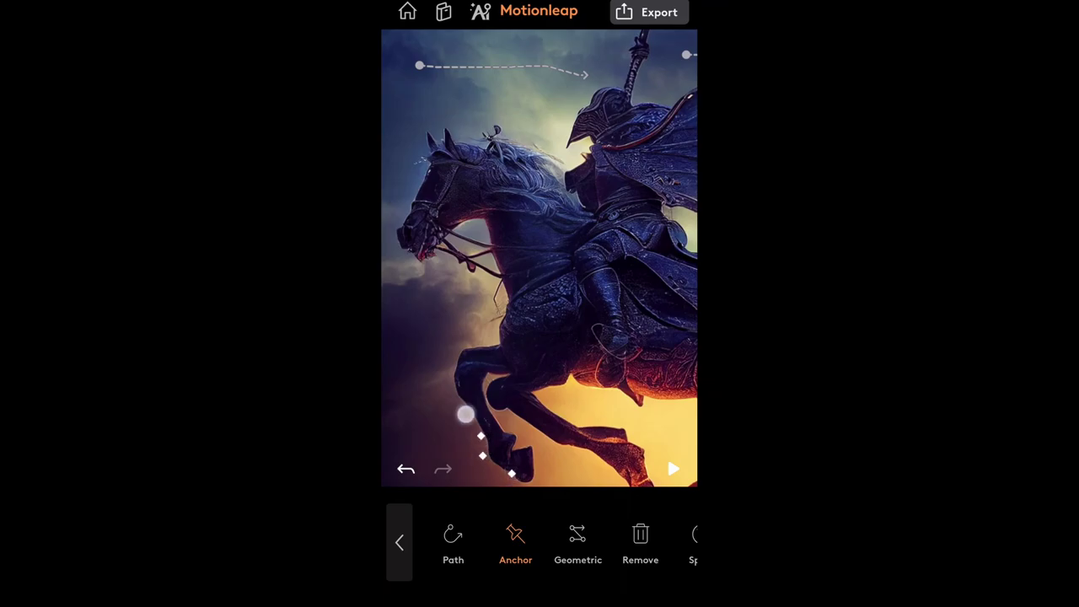
pyautogui.click(456, 391)
pyautogui.click(455, 370)
pyautogui.click(463, 346)
pyautogui.click(496, 340)
pyautogui.click(503, 318)
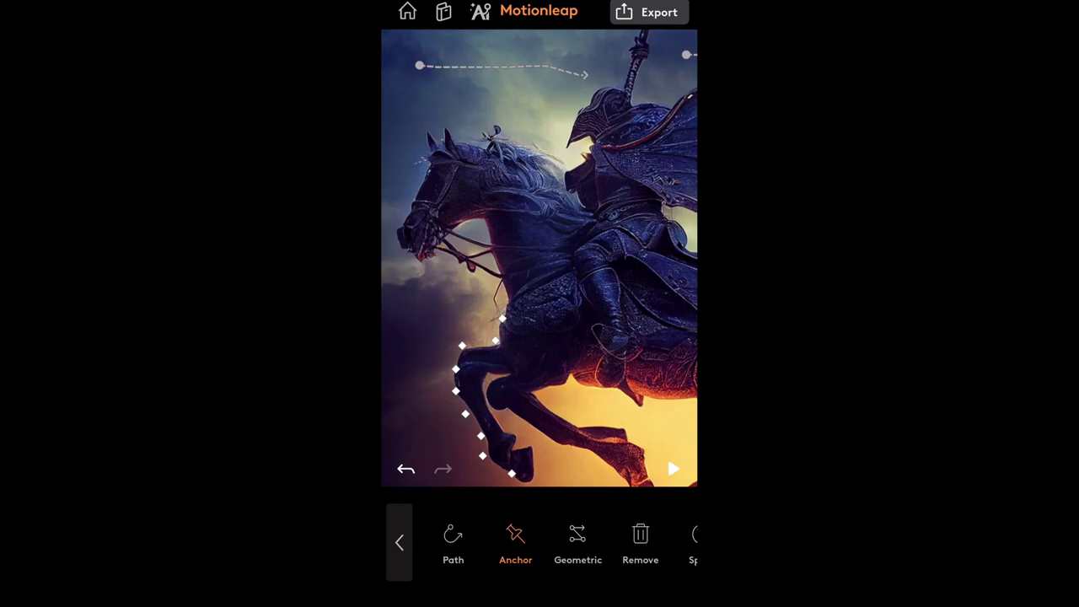
# Step: Continue the anchor points from the horse's chest along the reins, muzzle and face to behind the ears
pyautogui.click(505, 295)
pyautogui.click(494, 279)
pyautogui.click(464, 268)
pyautogui.click(414, 263)
pyautogui.click(398, 247)
pyautogui.click(400, 220)
pyautogui.click(412, 195)
pyautogui.click(425, 182)
pyautogui.click(426, 166)
pyautogui.click(425, 151)
pyautogui.click(425, 132)
pyautogui.click(445, 124)
pyautogui.click(470, 141)
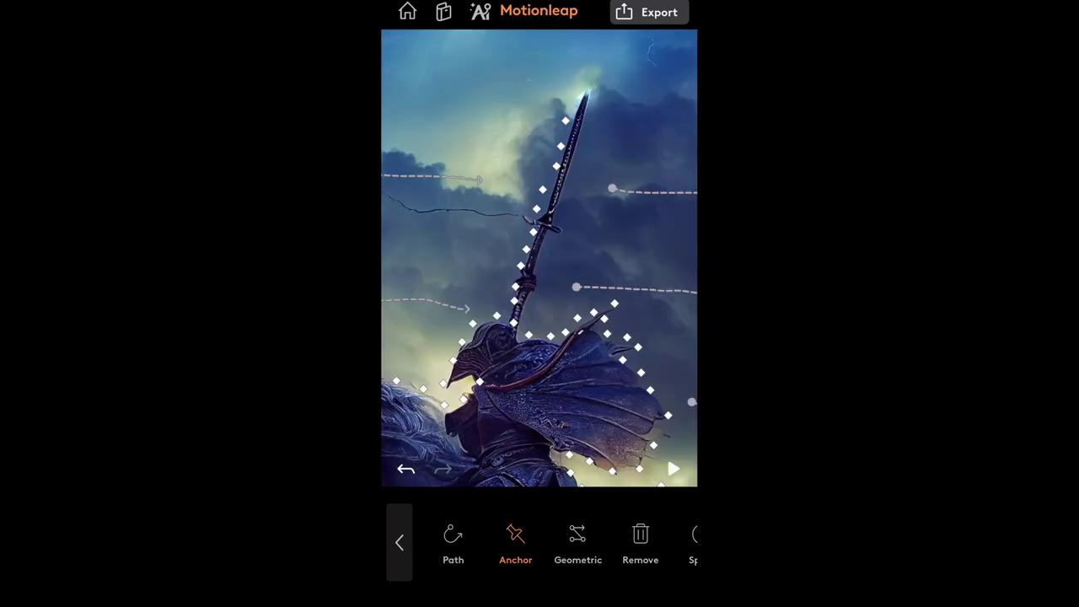
# Step: Place anchor points around the sword's tip and down the right edge of its blade
pyautogui.click(527, 540)
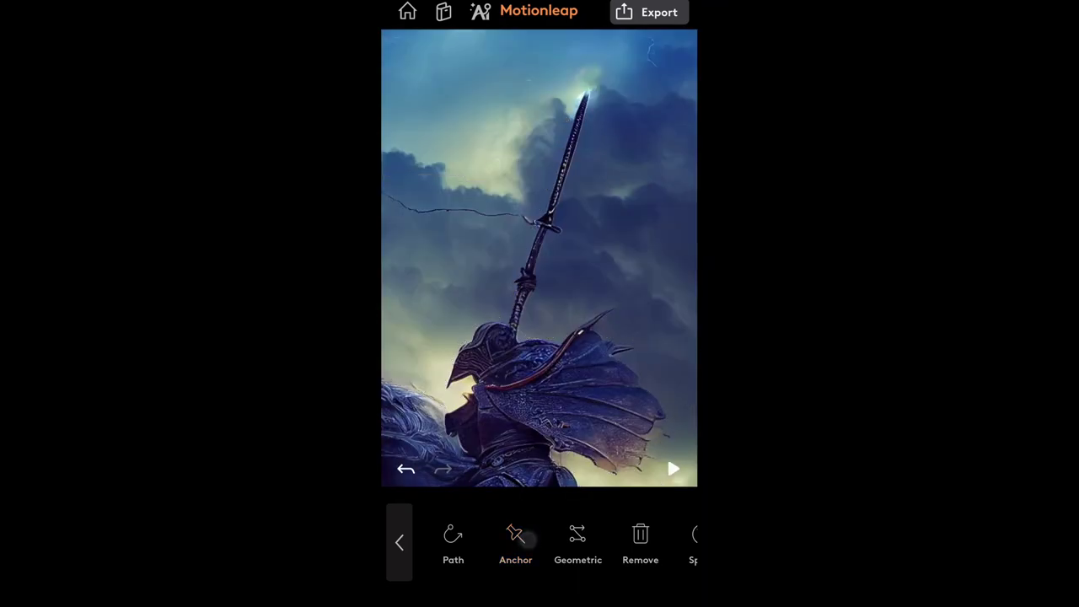
pyautogui.scroll(5, 612, 104)
pyautogui.click(526, 537)
pyautogui.click(551, 107)
pyautogui.click(559, 78)
pyautogui.click(577, 87)
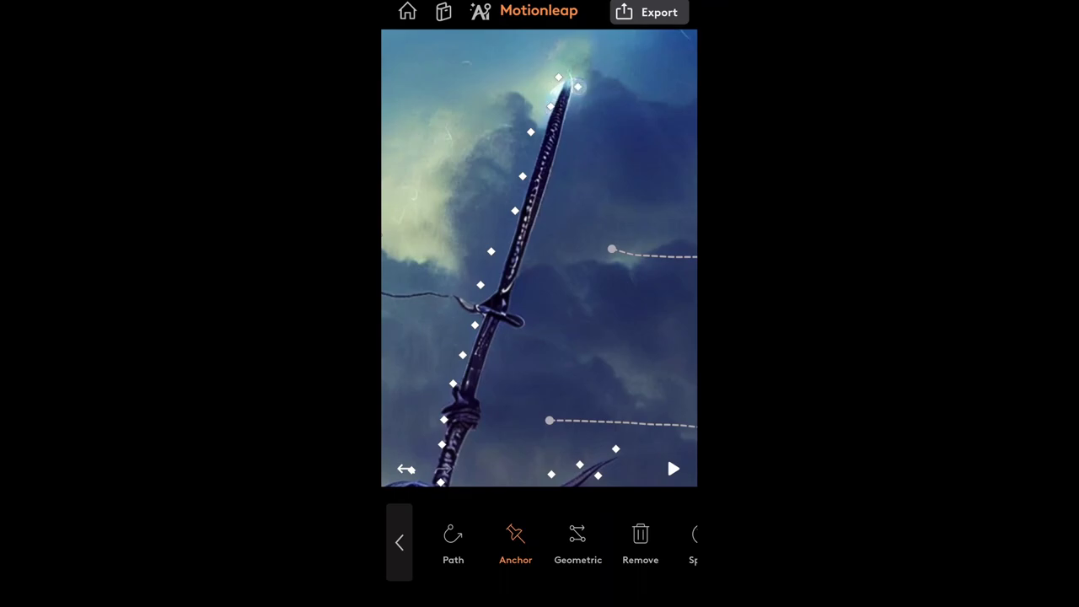
pyautogui.click(566, 125)
pyautogui.click(556, 160)
pyautogui.click(549, 189)
pyautogui.click(536, 225)
pyautogui.click(527, 265)
# Step: Anchor the right side of the sword's crossguard and the upper part of its handle
pyautogui.click(507, 295)
pyautogui.click(523, 311)
pyautogui.click(524, 325)
pyautogui.click(502, 324)
pyautogui.click(491, 360)
pyautogui.click(482, 386)
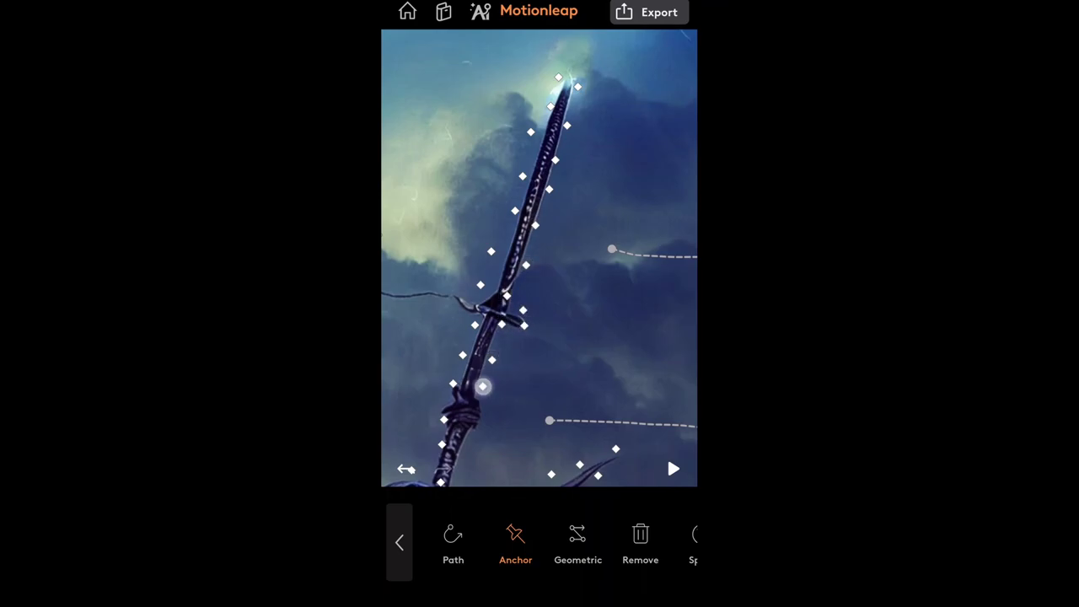
# Step: Anchor the lower right side of the sword's handle down to the rider's shoulder, and preview the animation
pyautogui.click(485, 413)
pyautogui.click(472, 443)
pyautogui.click(522, 540)
pyautogui.moveTo(536, 419); pyautogui.dragTo(600, 243)
pyautogui.click(515, 540)
pyautogui.click(523, 297)
pyautogui.click(515, 335)
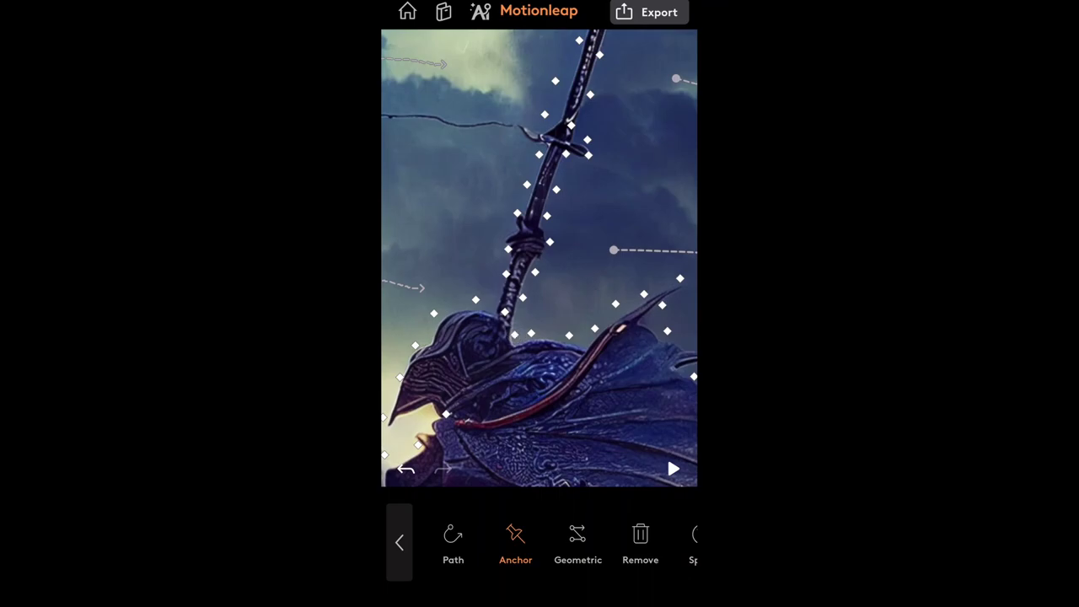
pyautogui.click(673, 469)
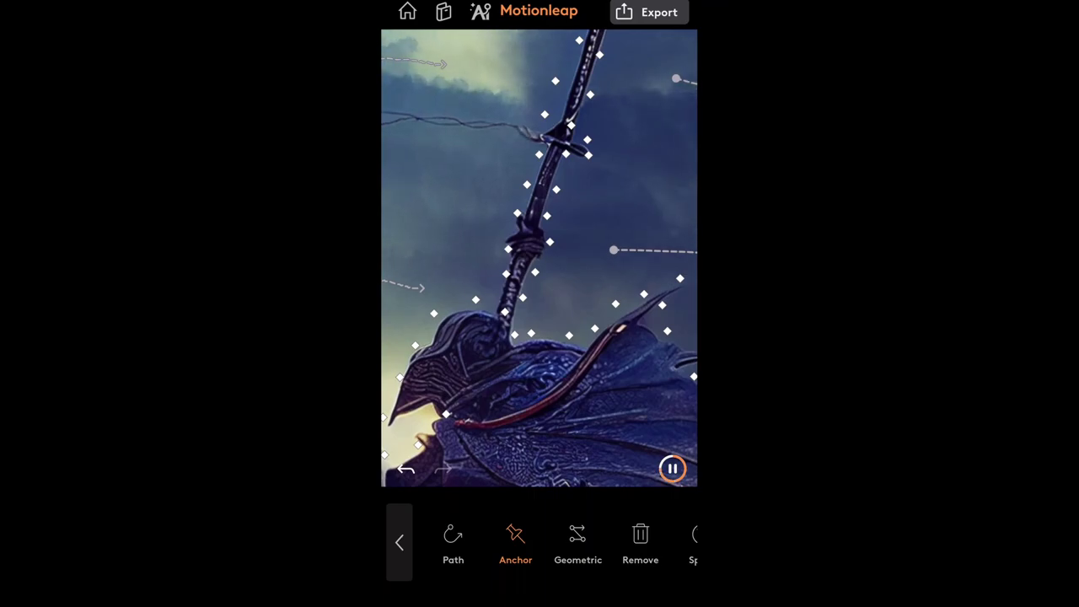
# Step: Preview the anchored animation on the whole image and draw four motion paths along the folds of the rider's cape
pyautogui.click(673, 469)
pyautogui.click(518, 538)
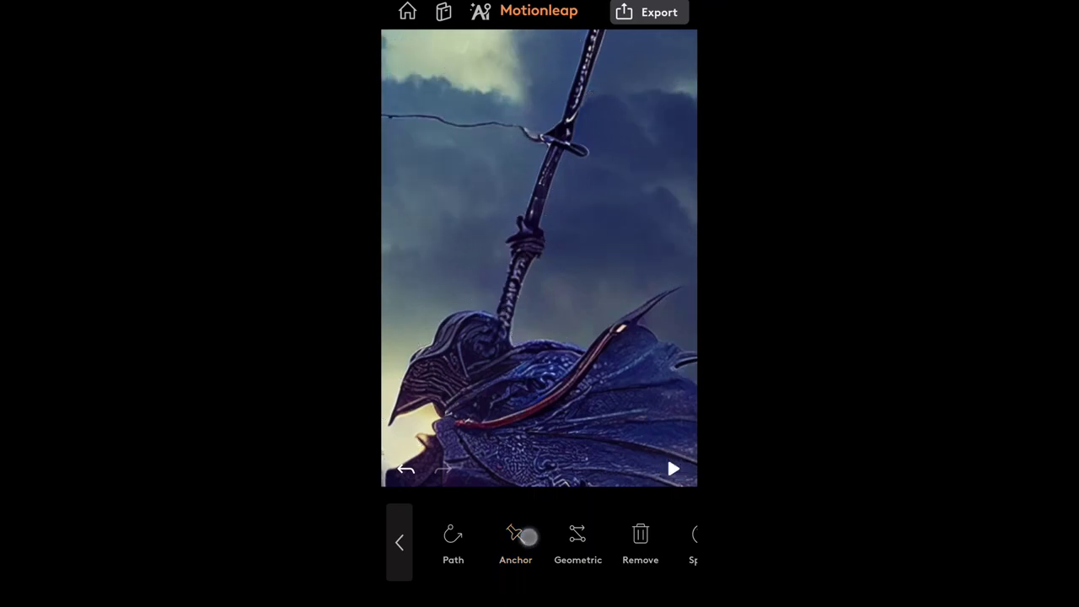
pyautogui.scroll(-5, 590, 270)
pyautogui.click(673, 469)
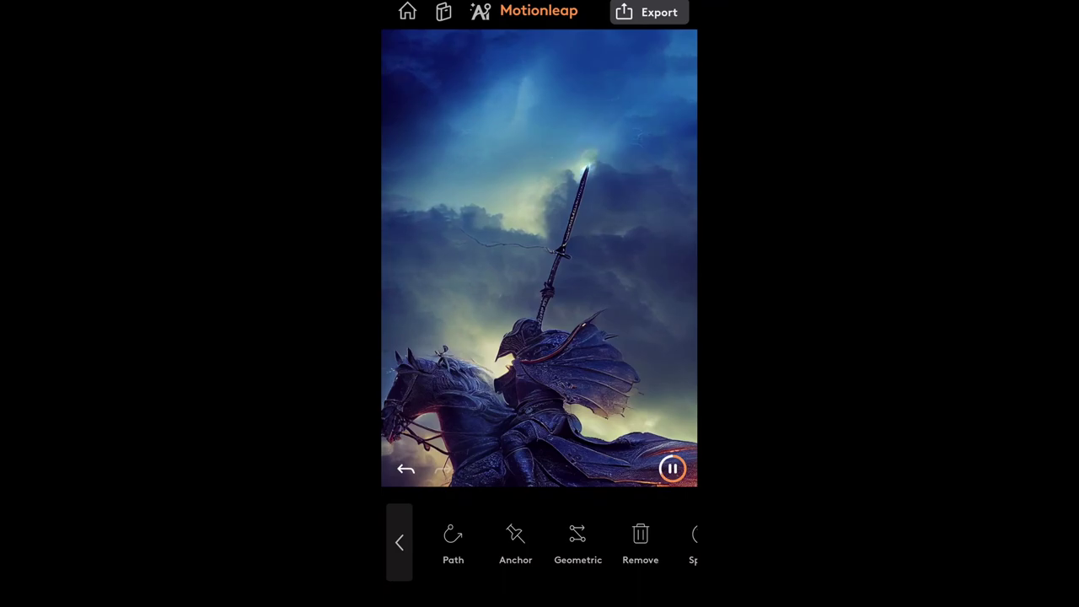
pyautogui.click(672, 468)
pyautogui.moveTo(530, 402); pyautogui.dragTo(653, 221)
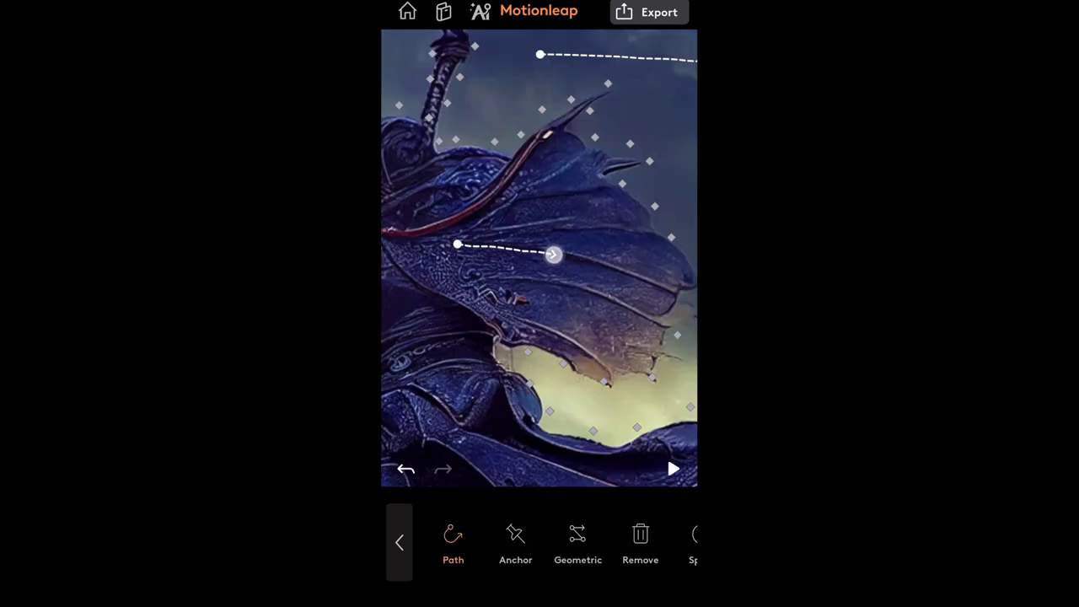
pyautogui.click(673, 469)
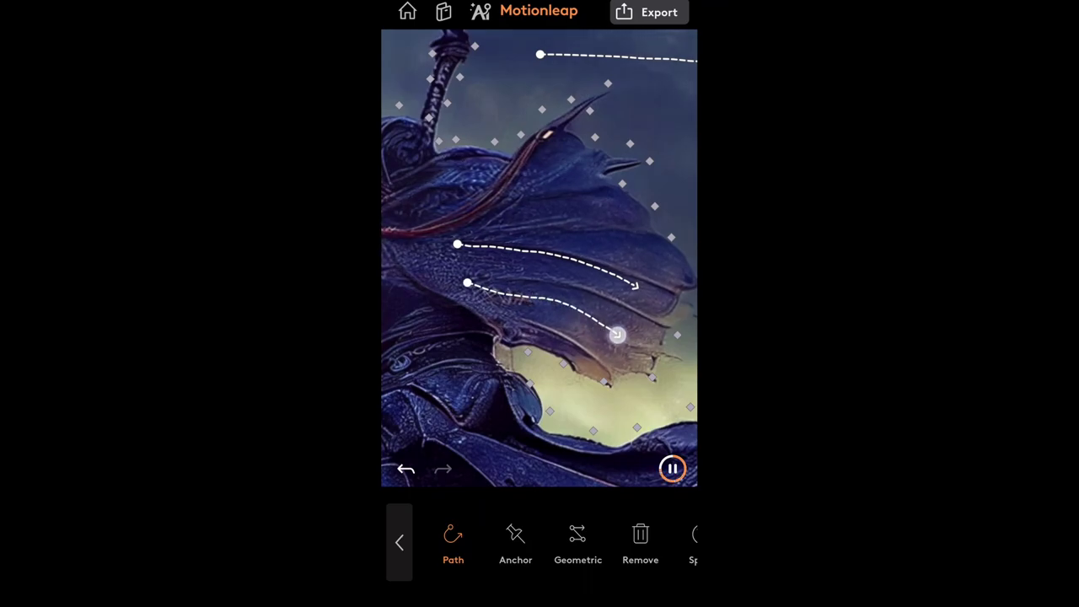
pyautogui.moveTo(497, 219); pyautogui.dragTo(622, 219)
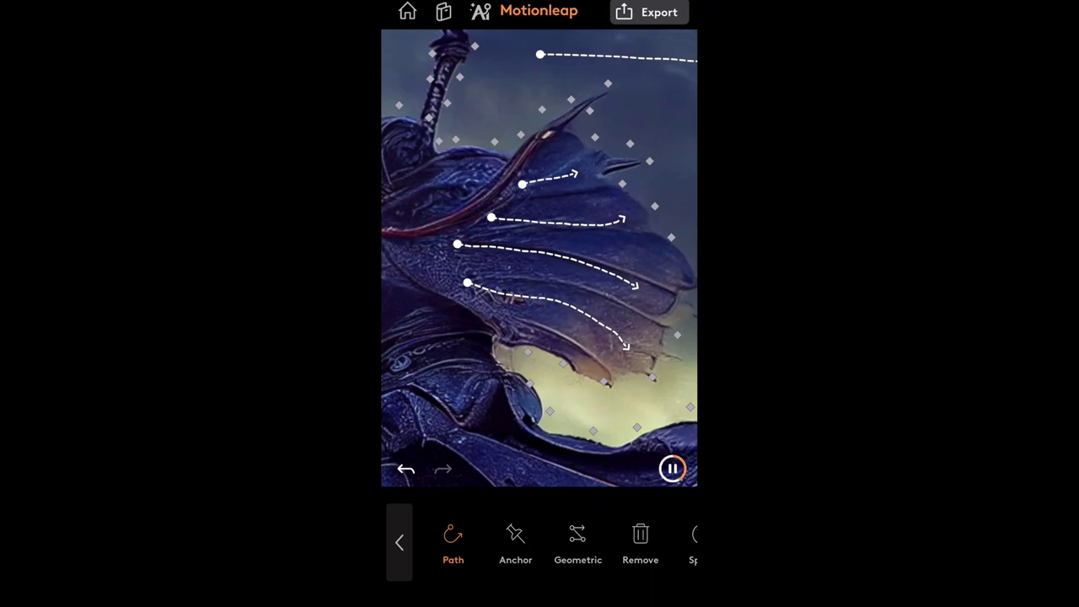
# Step: Remove the anchor points along the outer trailing edge of the rider's cape
pyautogui.click(515, 543)
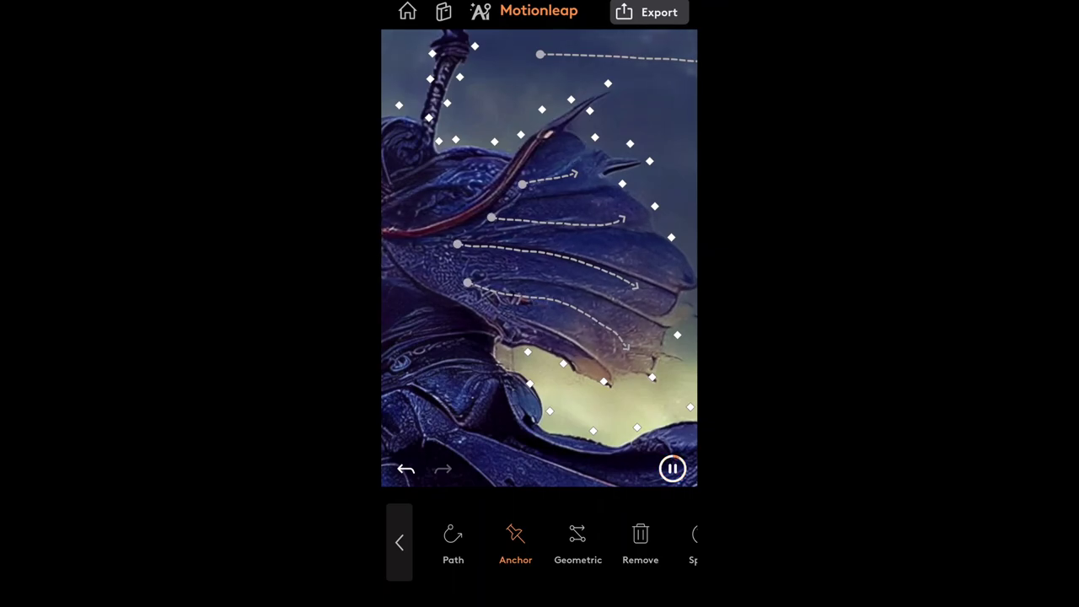
pyautogui.click(641, 540)
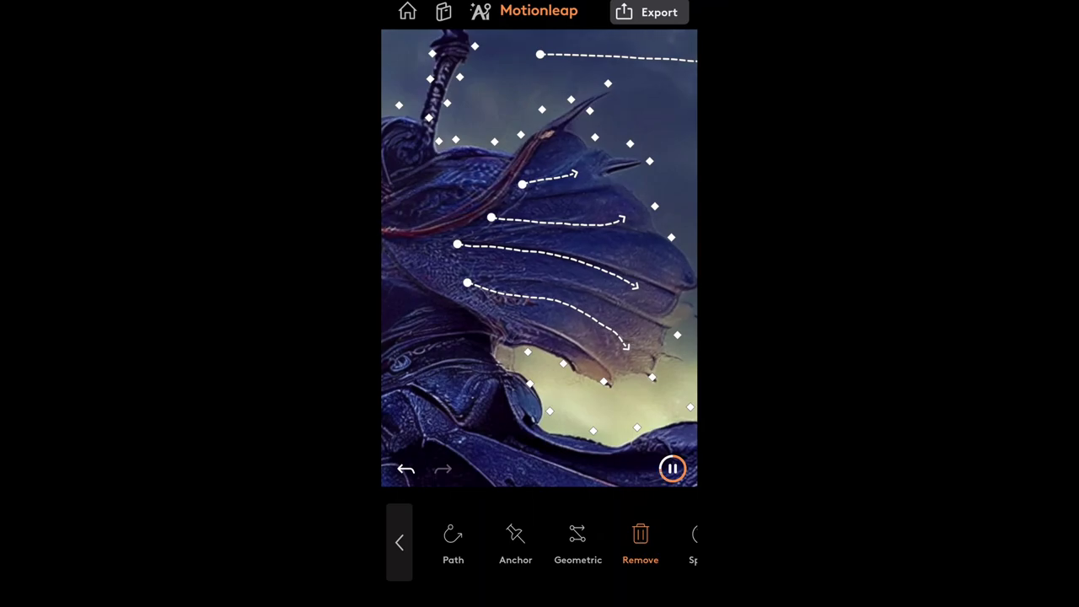
pyautogui.click(672, 237)
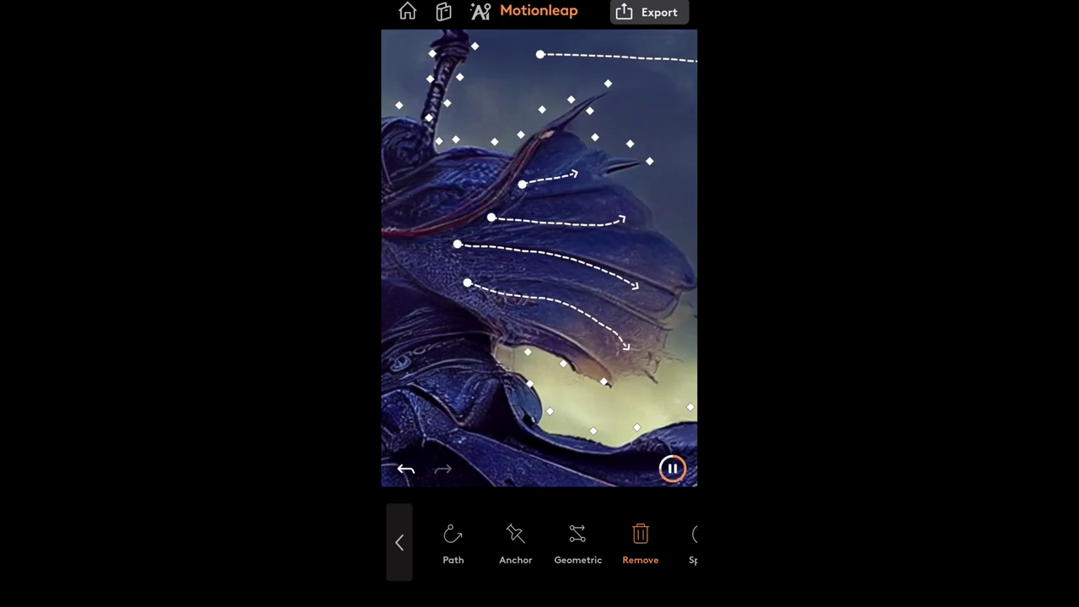
pyautogui.click(632, 145)
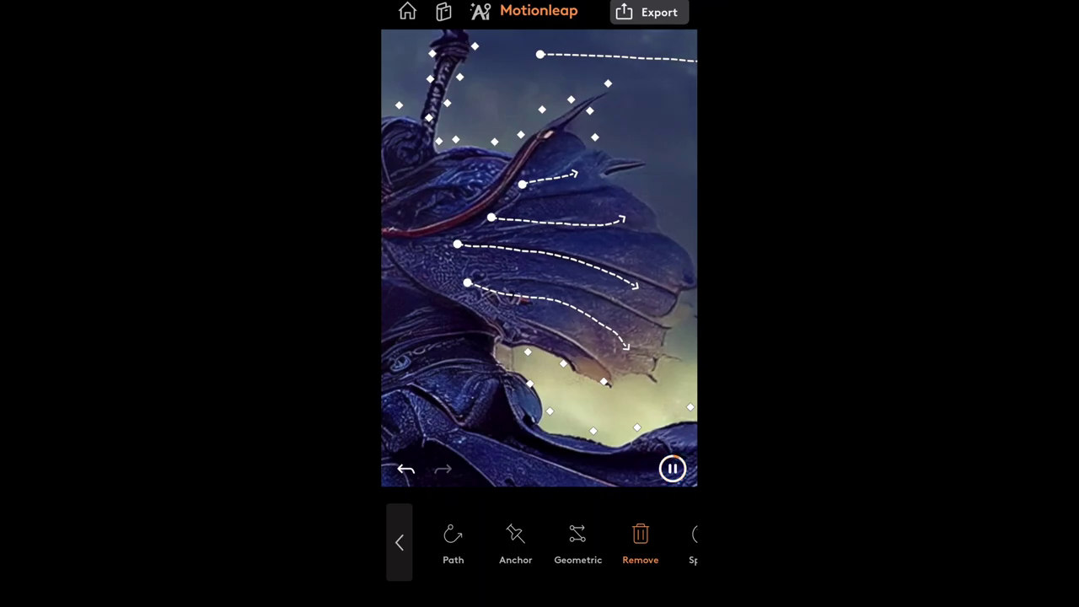
# Step: Place a row of anchor points along the lower side of the cape's red trim, from shoulder tip to chest
pyautogui.click(513, 550)
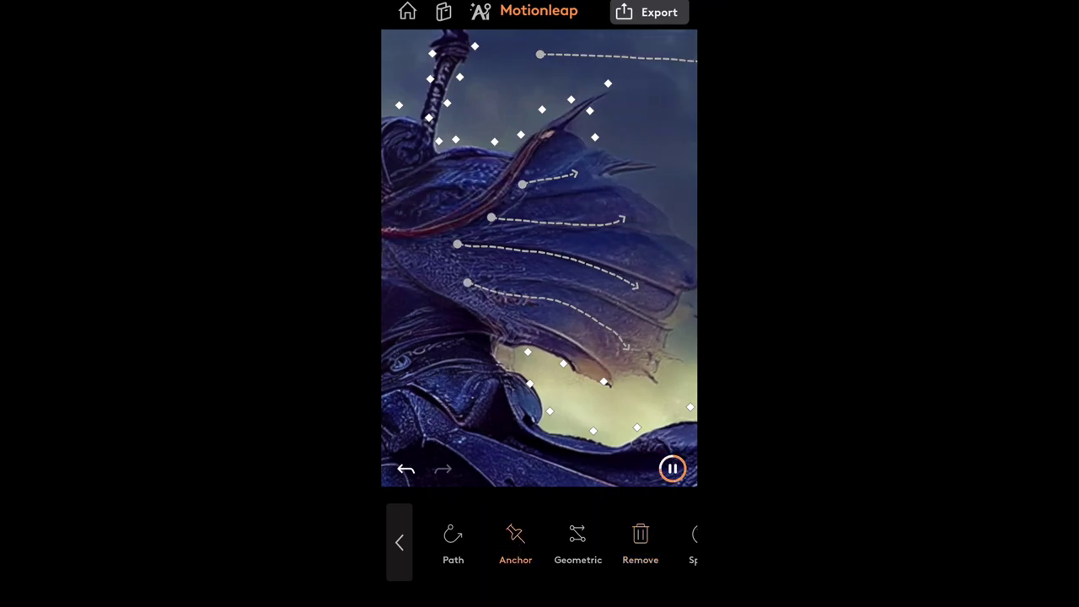
pyautogui.click(518, 545)
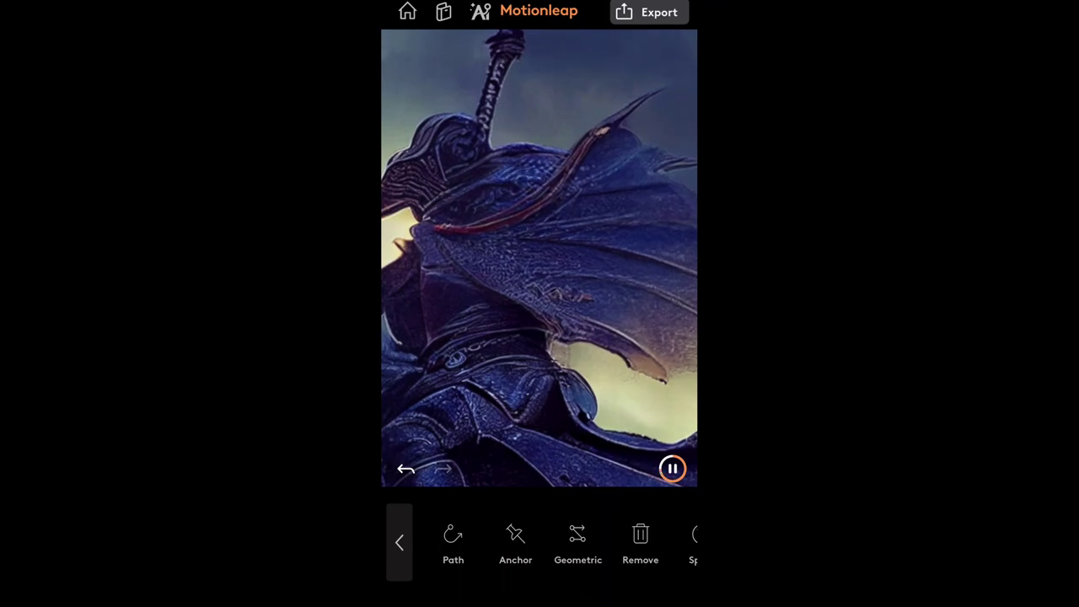
pyautogui.click(522, 541)
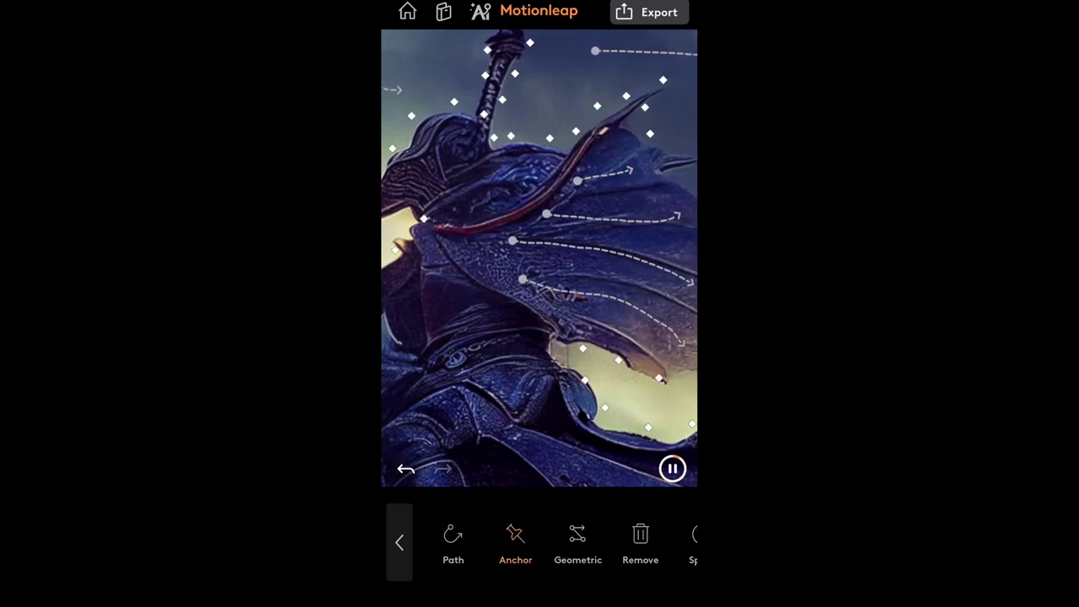
pyautogui.click(528, 554)
pyautogui.scroll(5, 582, 245)
pyautogui.click(518, 540)
pyautogui.click(635, 145)
pyautogui.click(601, 174)
pyautogui.click(593, 205)
pyautogui.click(575, 227)
pyautogui.click(528, 258)
pyautogui.click(495, 277)
pyautogui.click(453, 288)
pyautogui.click(409, 300)
pyautogui.click(674, 470)
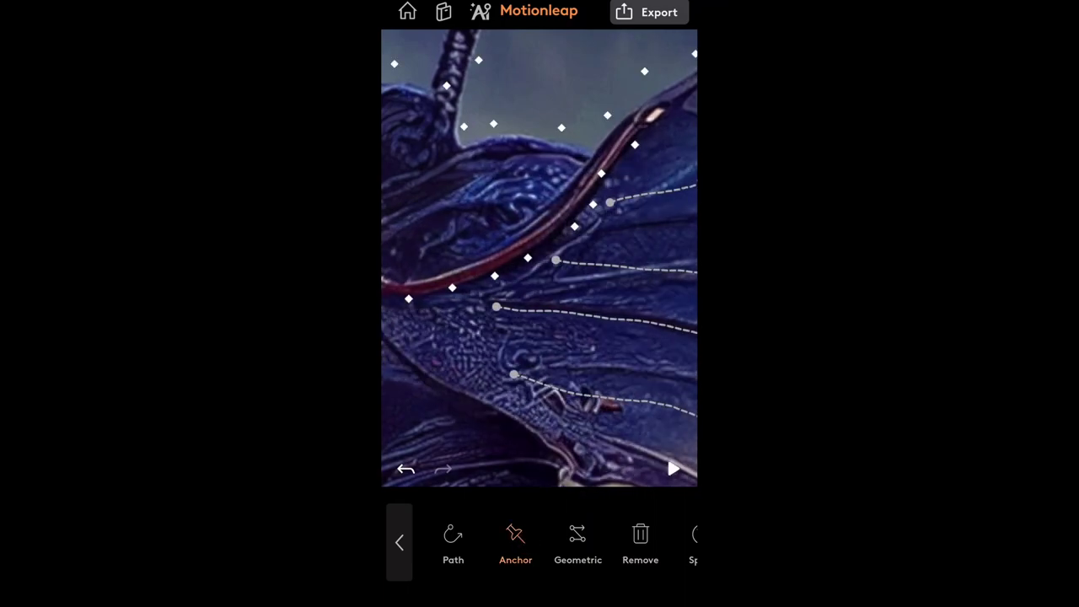
# Step: Add three anchor points near the cape's lower inner edge and preview the animation on the whole image
pyautogui.click(581, 424)
pyautogui.click(545, 419)
pyautogui.click(502, 394)
pyautogui.scroll(-5, 540, 258)
pyautogui.scroll(-3, 602, 265)
pyautogui.scroll(-3, 603, 265)
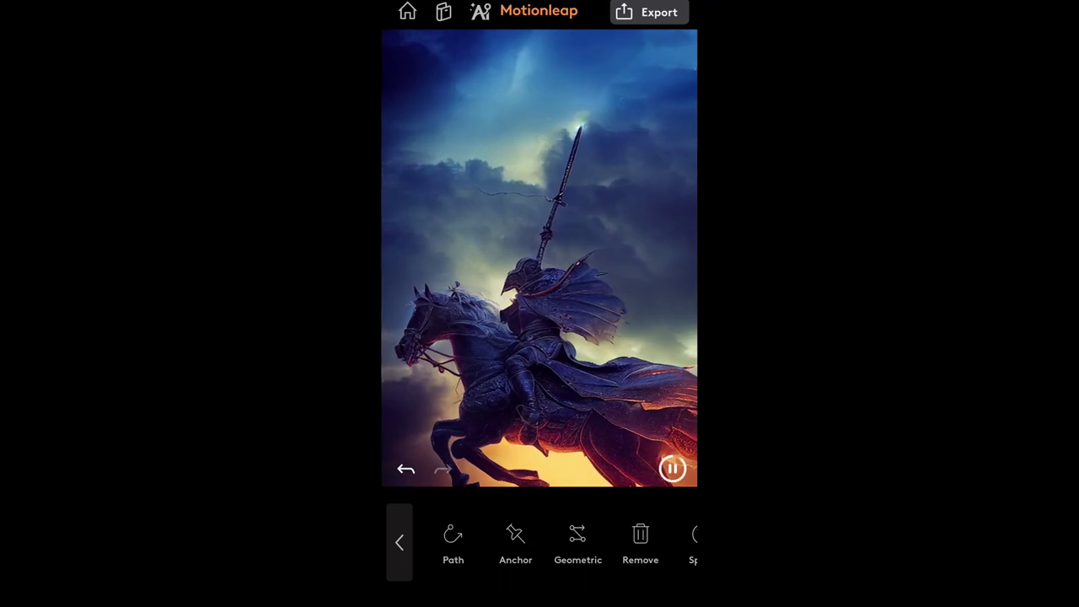
# Step: Try the sky presets SNV02, HS01, HS02 and HS03 behind the rider
pyautogui.click(400, 542)
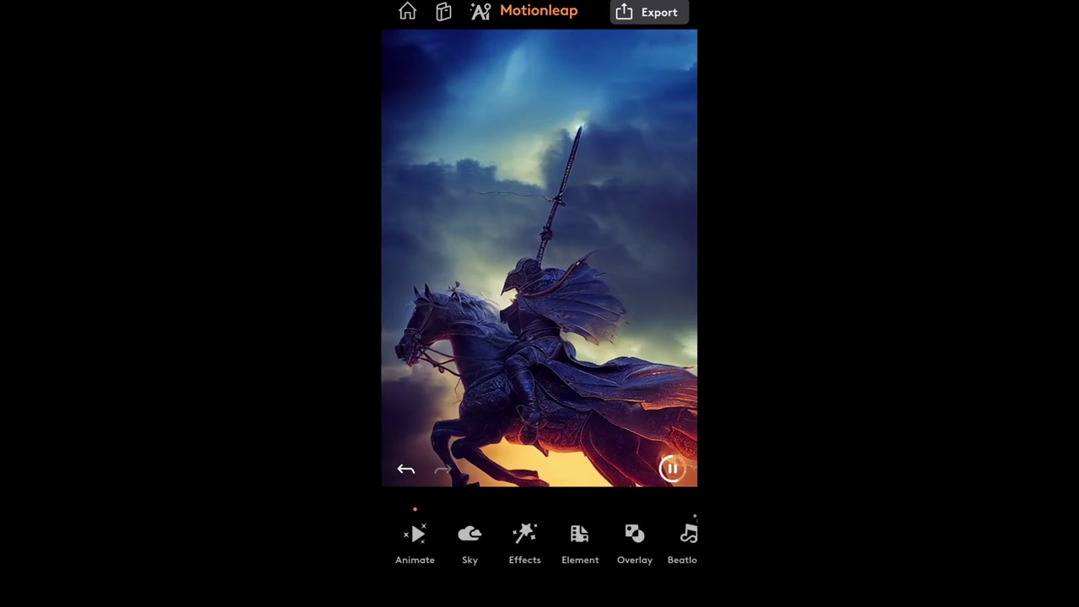
pyautogui.click(470, 540)
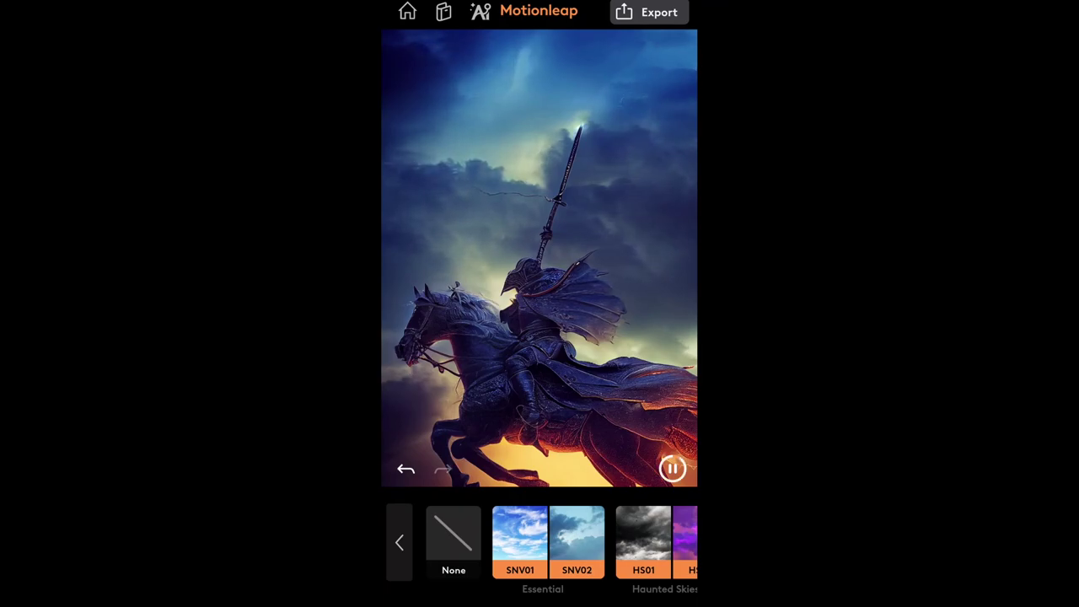
pyautogui.click(577, 533)
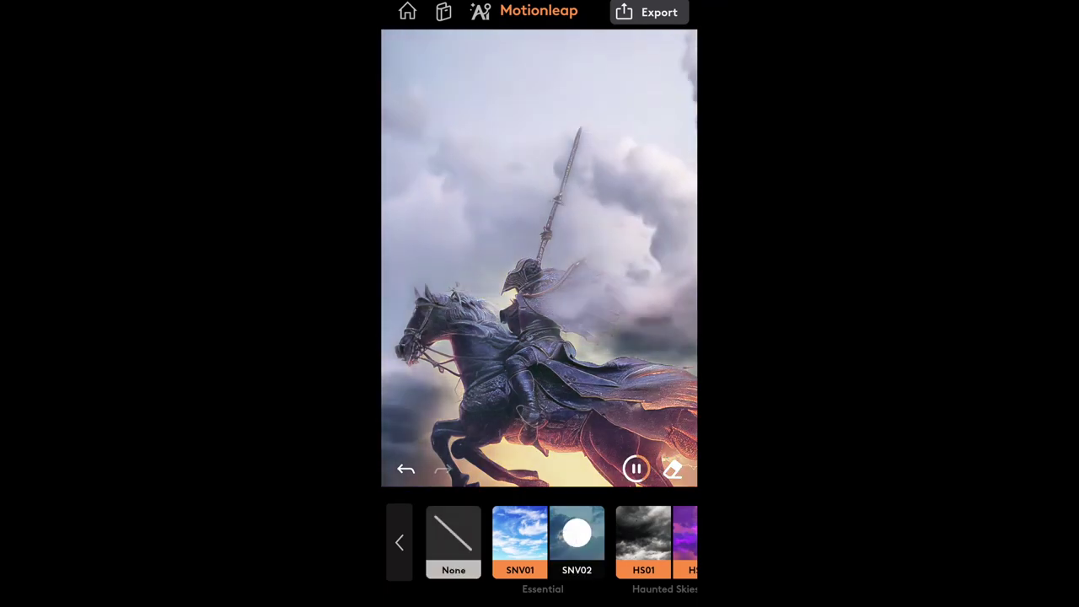
pyautogui.click(644, 533)
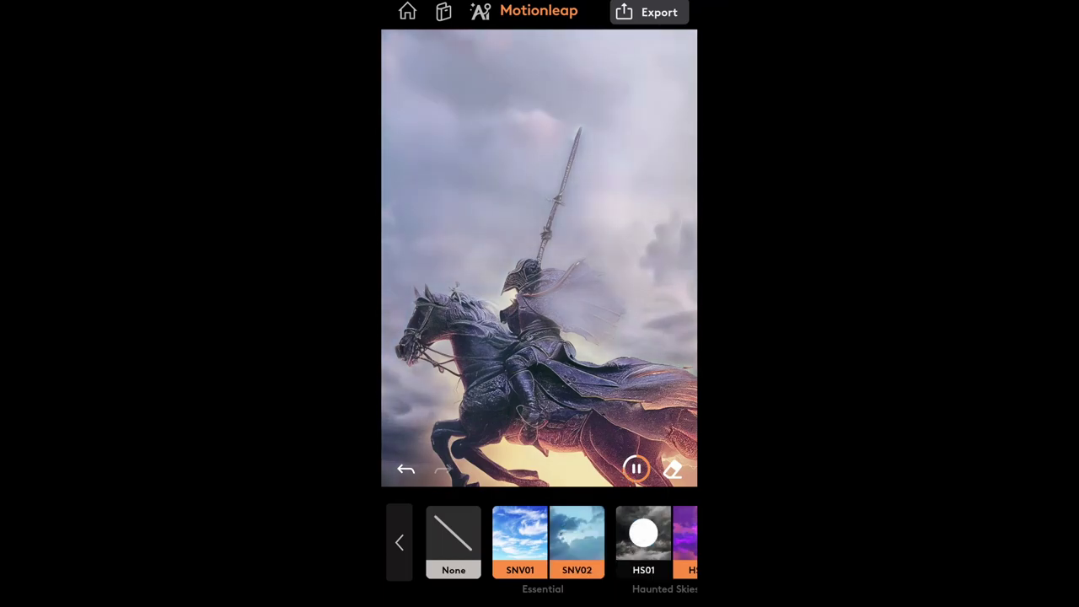
pyautogui.hscroll(1, 555, 542)
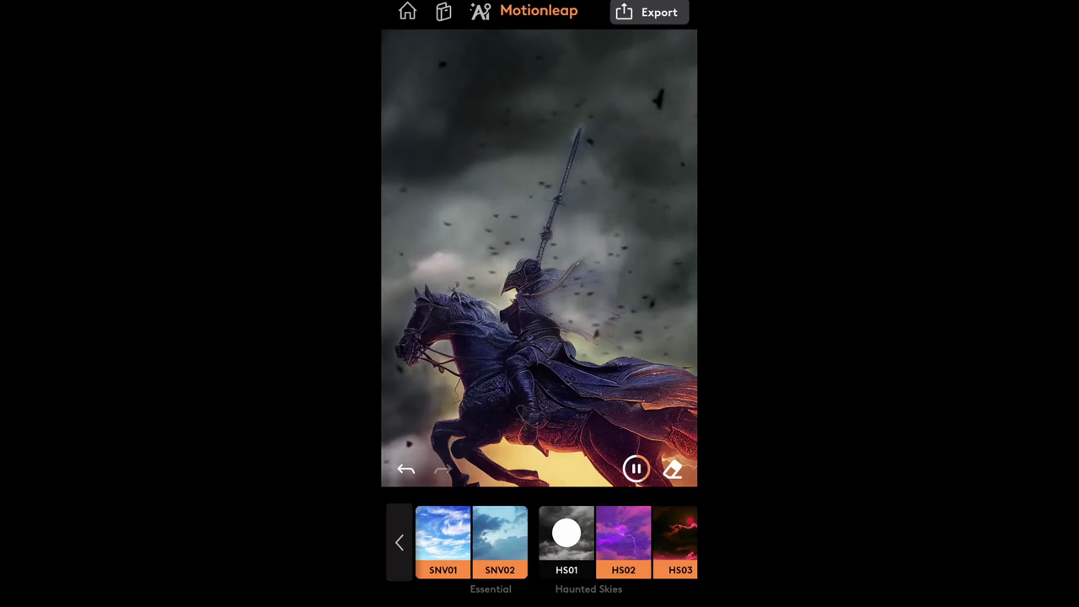
pyautogui.click(623, 533)
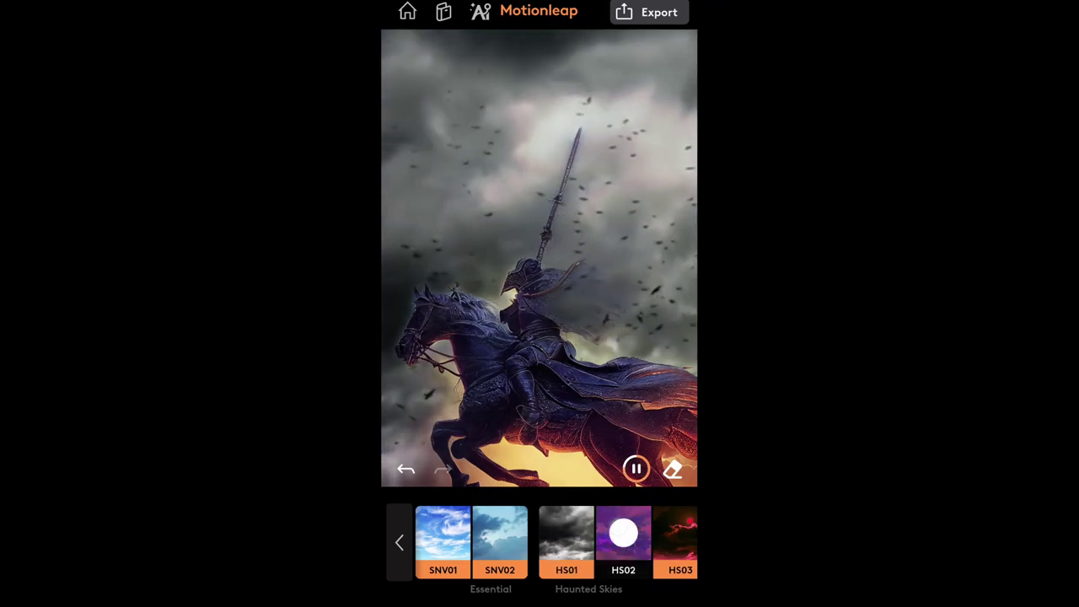
pyautogui.hscroll(1, 587, 542)
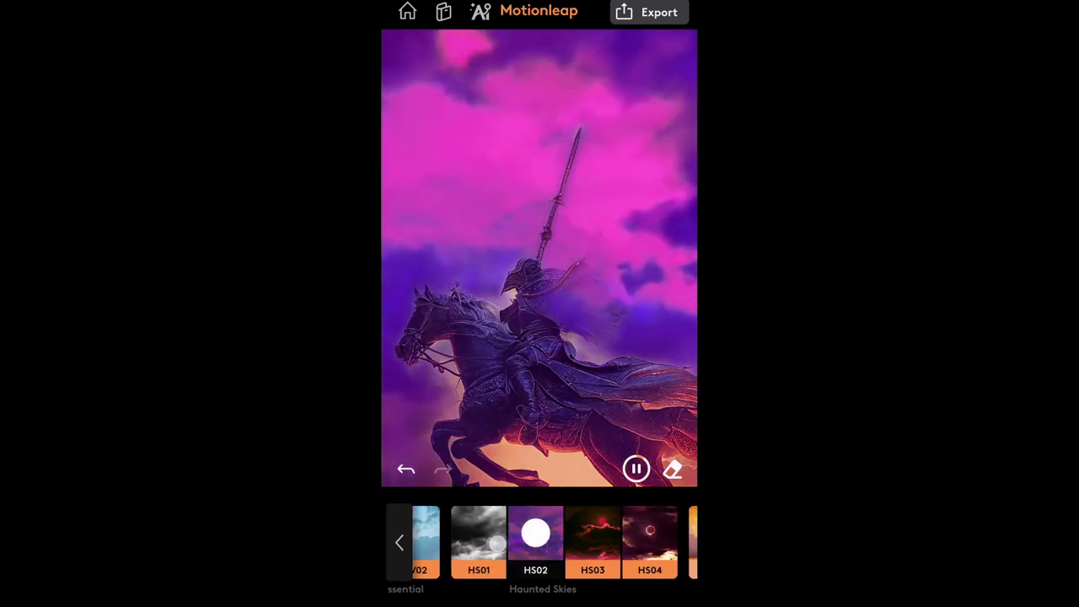
pyautogui.click(587, 549)
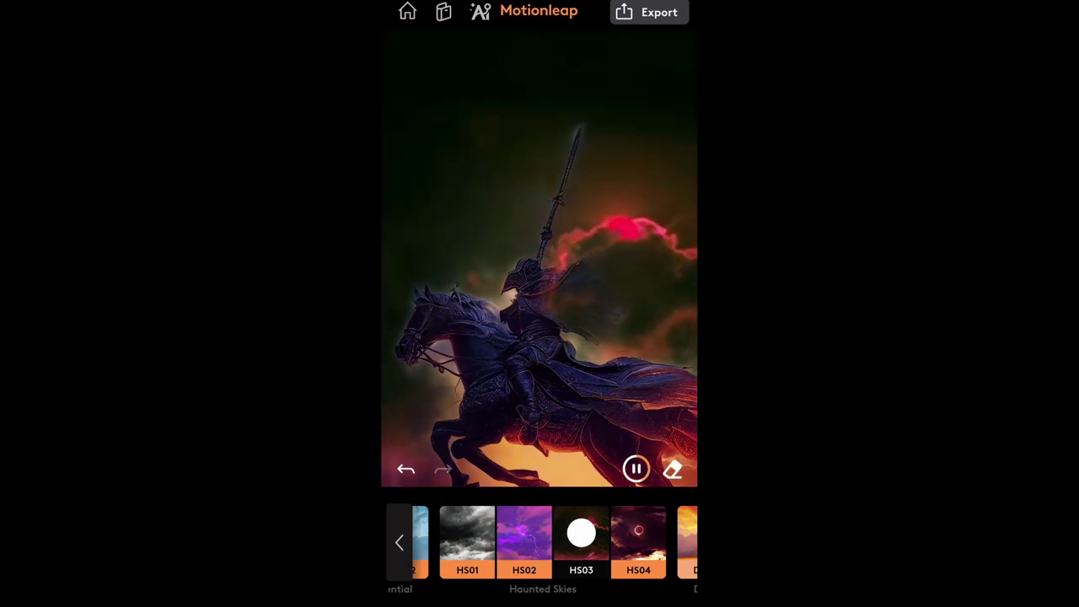
# Step: Try further sky presets, including HS04 and a starry blue sky, and browse through the remaining sky collections
pyautogui.click(639, 533)
pyautogui.moveTo(639, 533); pyautogui.dragTo(419, 531)
pyautogui.click(581, 531)
pyautogui.click(651, 533)
pyautogui.moveTo(651, 533); pyautogui.dragTo(450, 533)
pyautogui.click(625, 533)
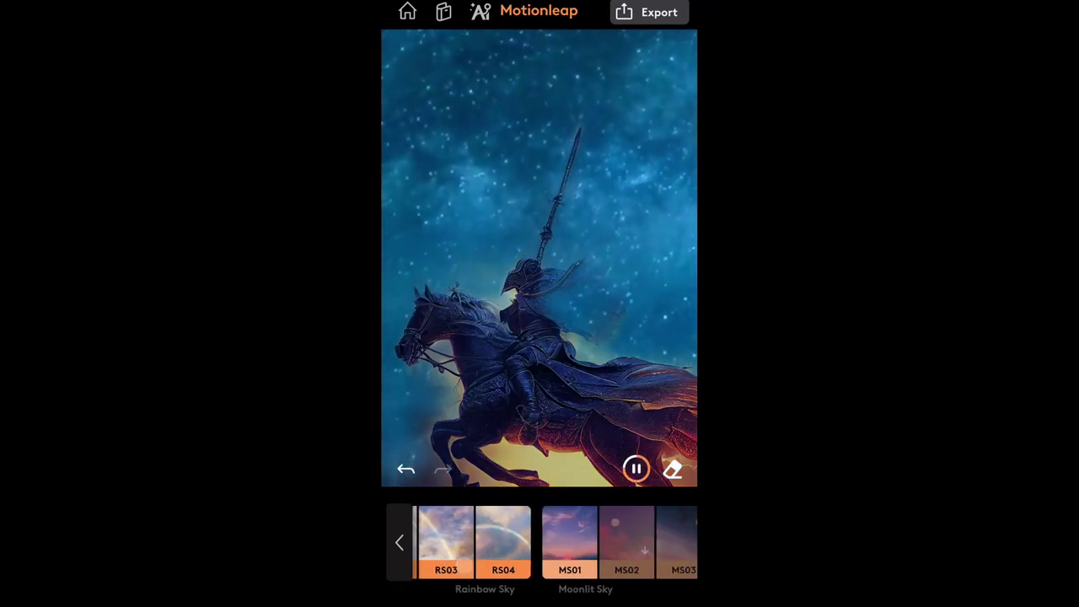
pyautogui.moveTo(616, 565); pyautogui.dragTo(479, 570)
pyautogui.moveTo(616, 565); pyautogui.dragTo(464, 566)
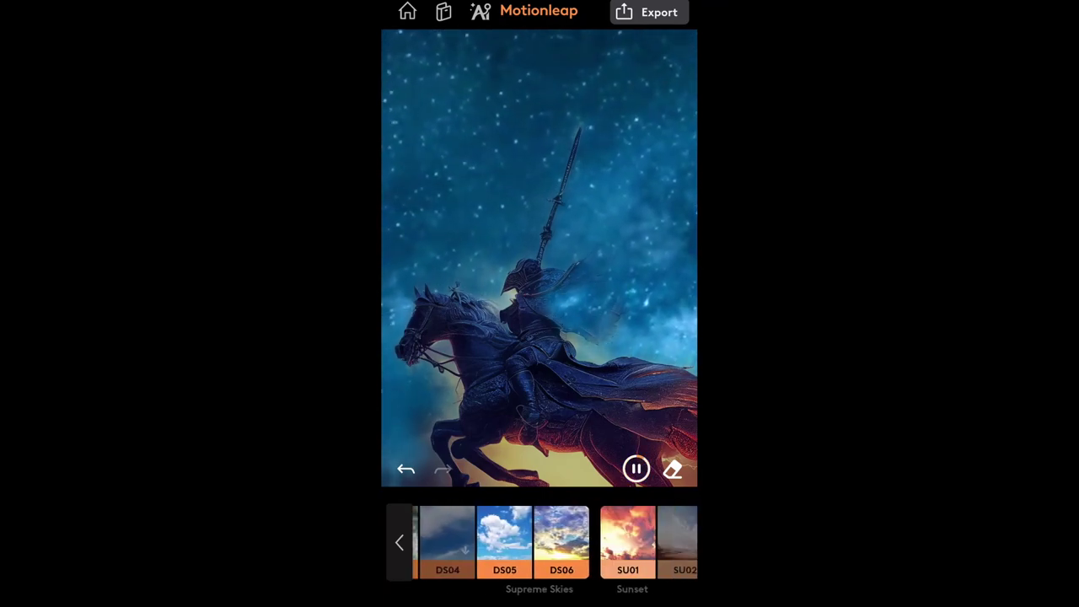
pyautogui.moveTo(657, 533); pyautogui.dragTo(472, 533)
# Step: Apply the SM03 smoke effect, centre it on the horse's head and show its mask
pyautogui.click(623, 533)
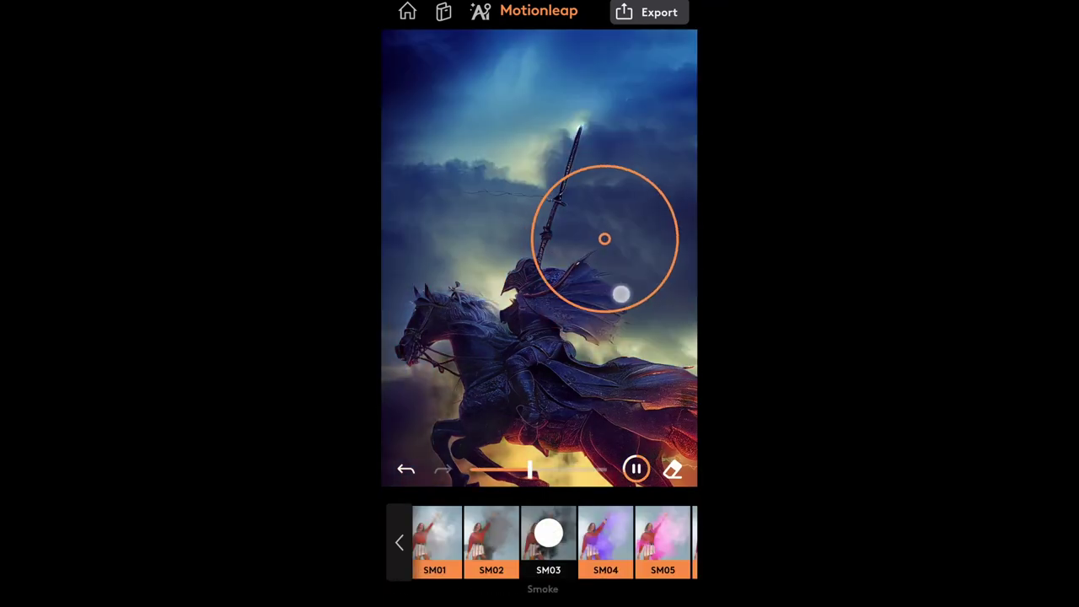
pyautogui.moveTo(621, 292); pyautogui.dragTo(456, 361)
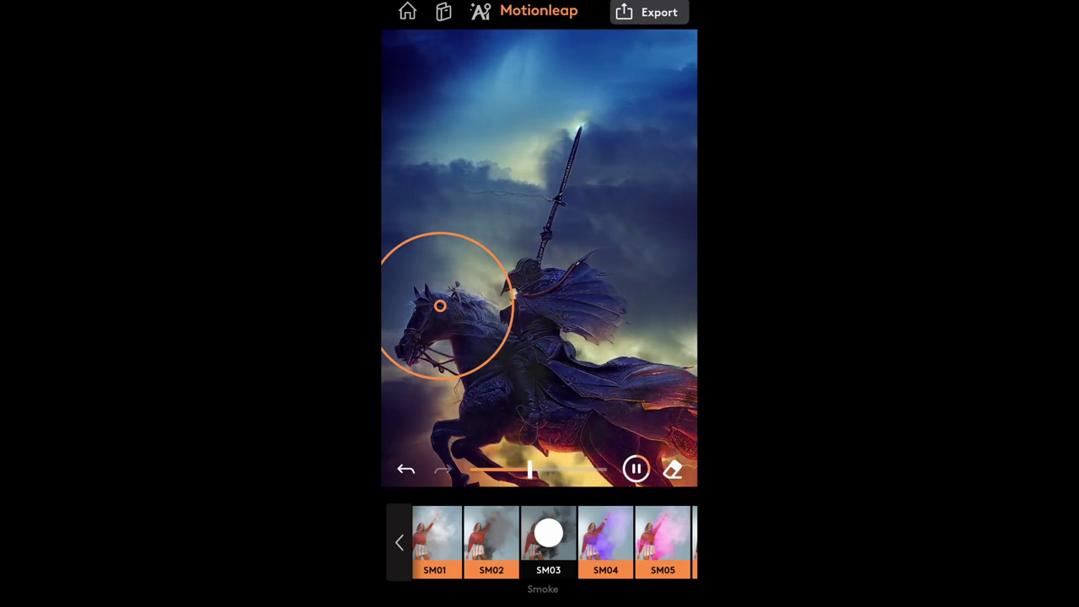
pyautogui.click(673, 469)
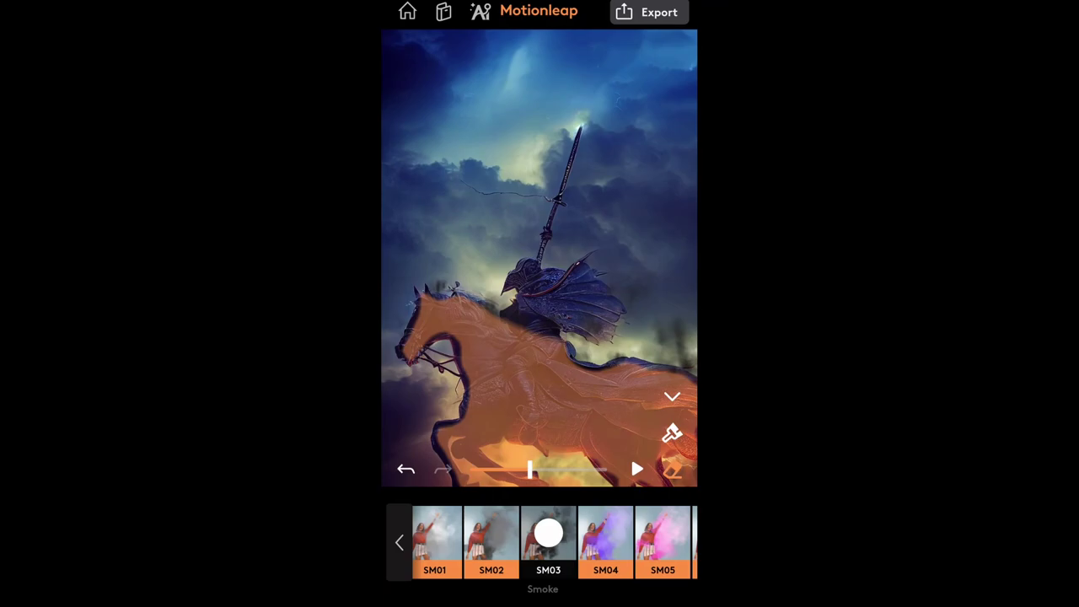
# Step: Preview the smoke, adjust its strength and try the SM02 smoke variant
pyautogui.click(637, 469)
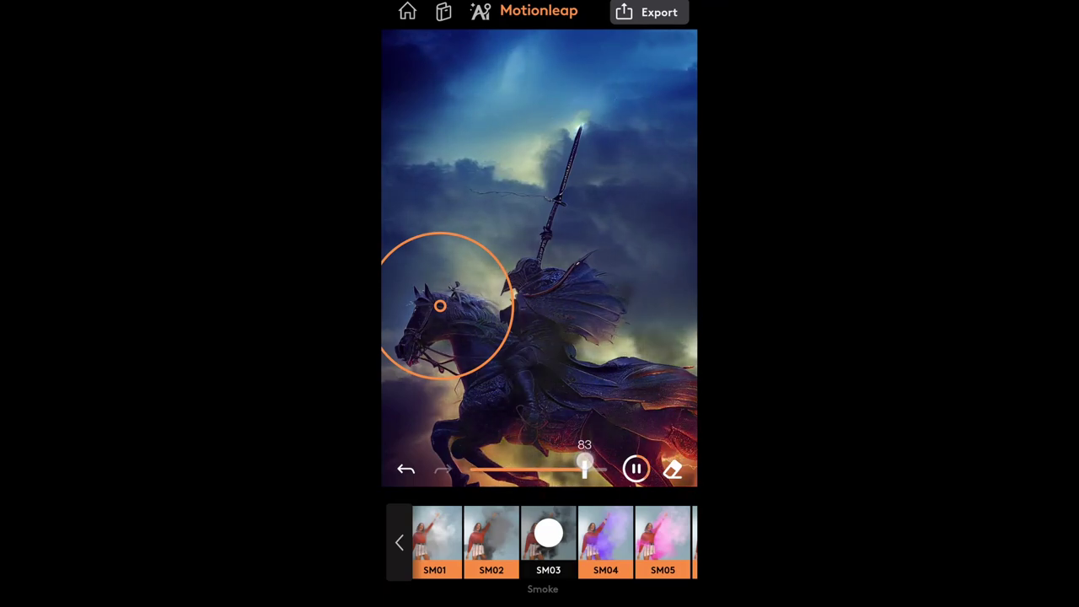
pyautogui.moveTo(585, 468); pyautogui.dragTo(581, 468)
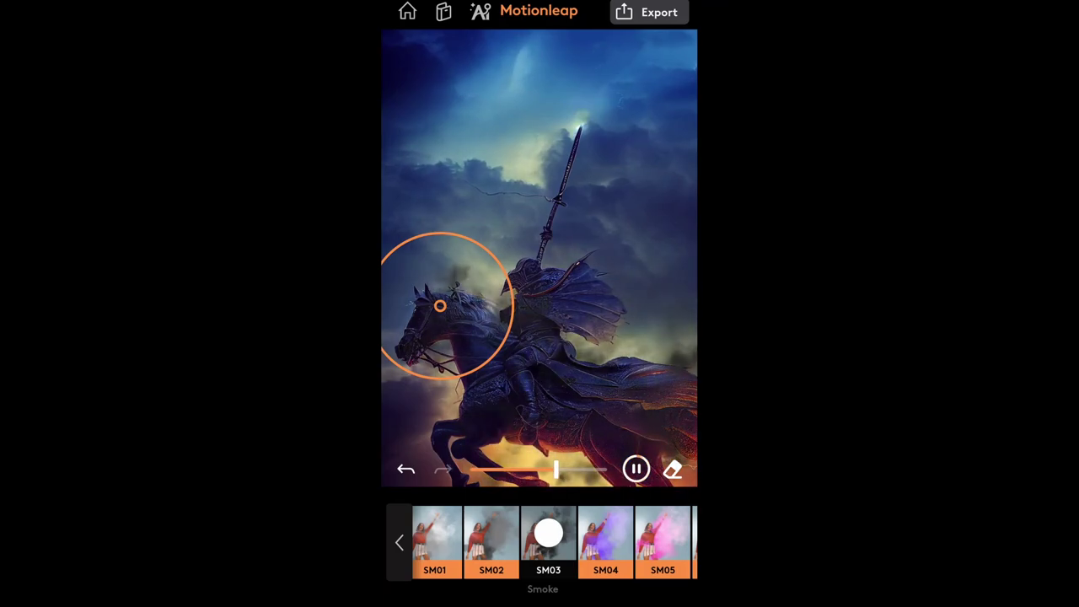
pyautogui.click(492, 533)
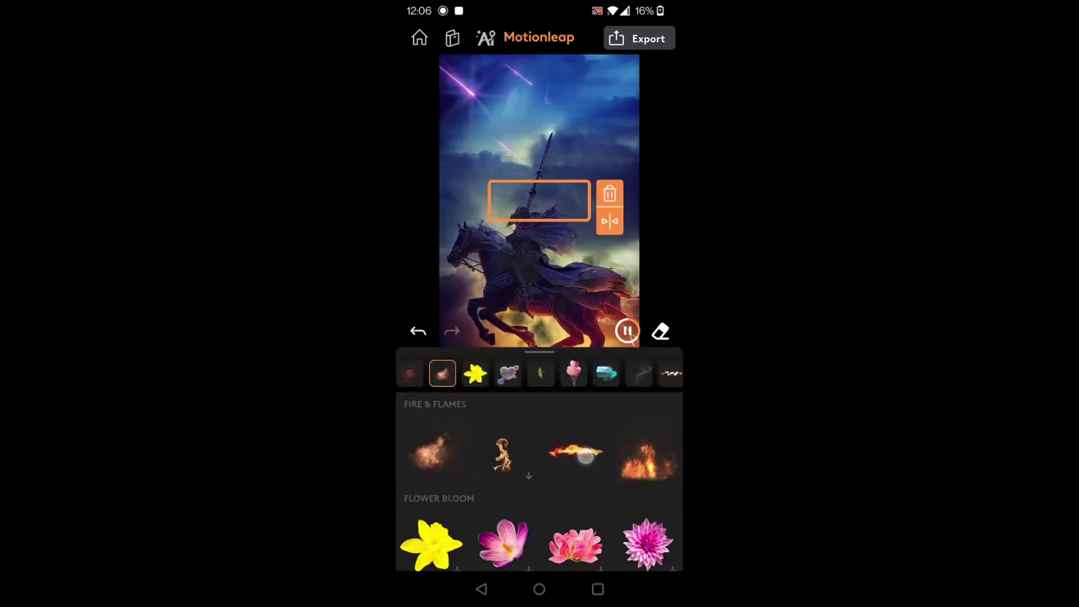
# Step: Add the horizontal flame element from Fire & Flames and rotate and position it along the sword's blade
pyautogui.click(576, 452)
pyautogui.moveTo(544, 186); pyautogui.dragTo(598, 161)
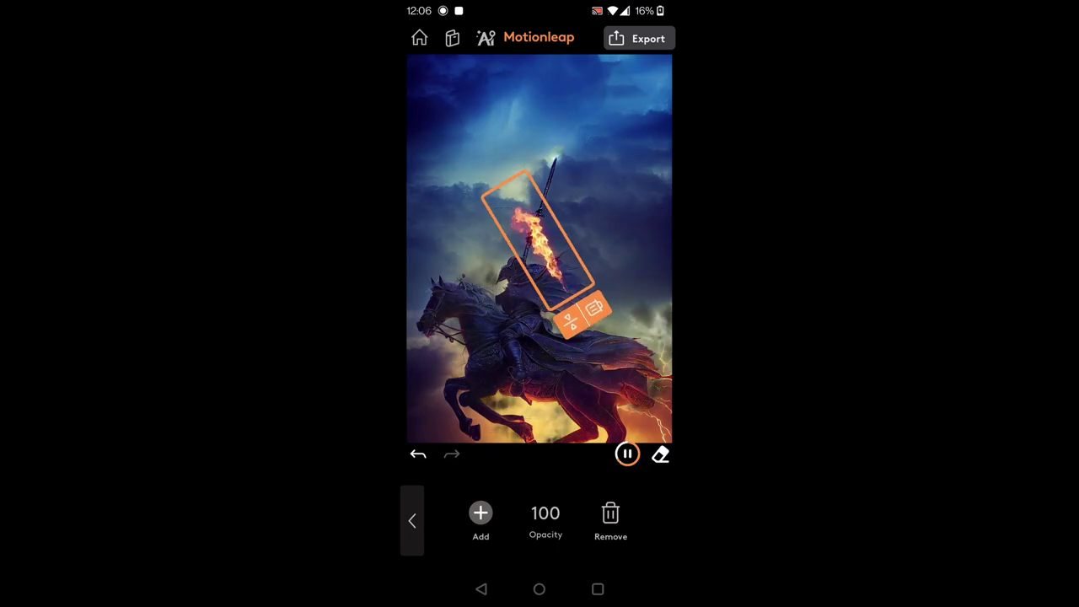
pyautogui.moveTo(572, 243); pyautogui.dragTo(560, 252)
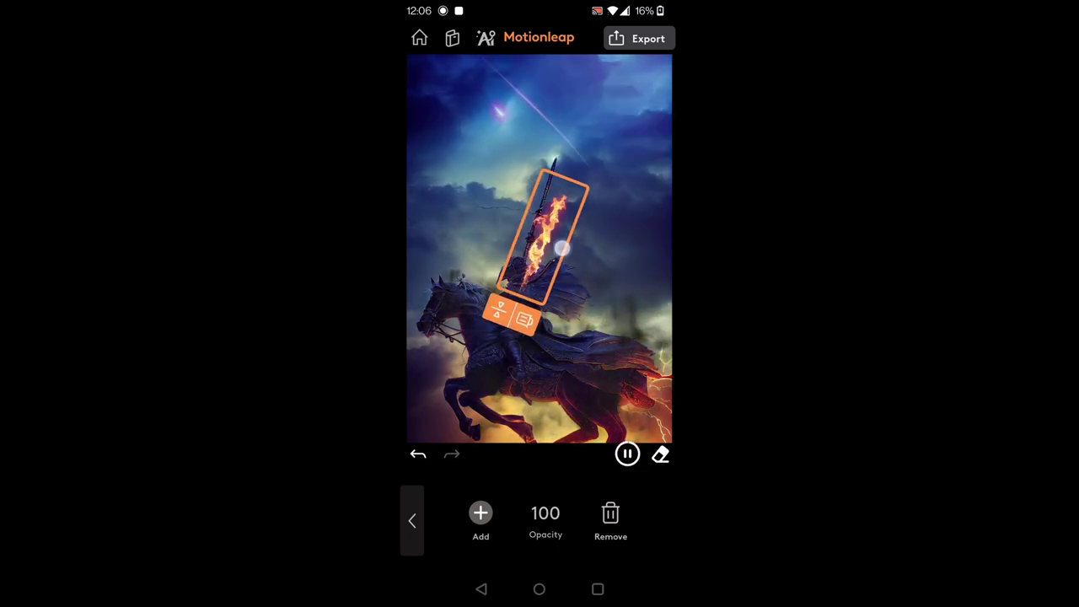
pyautogui.moveTo(575, 174); pyautogui.dragTo(571, 177)
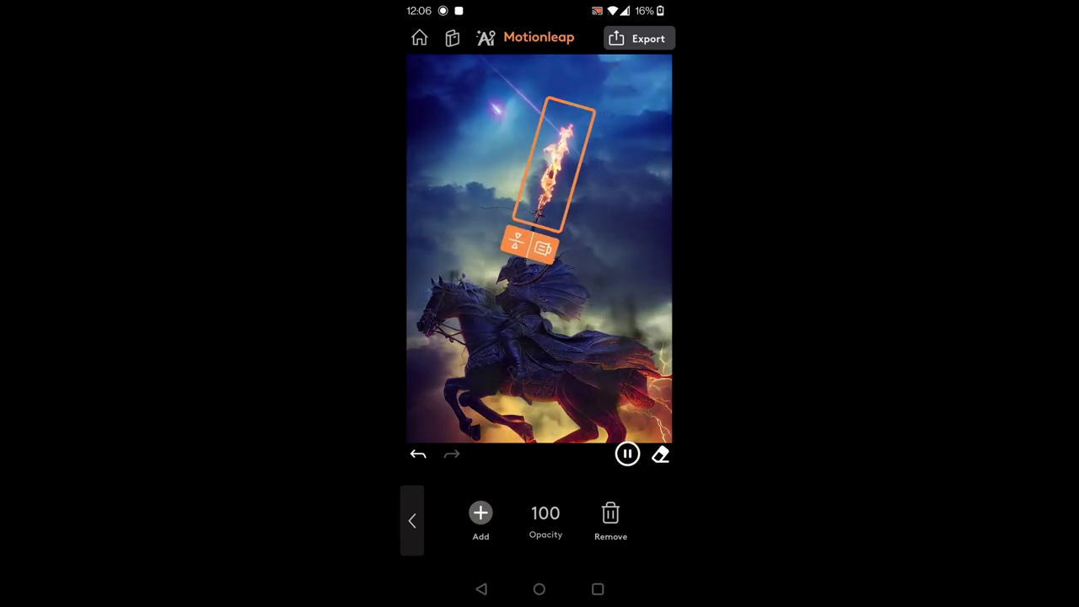
pyautogui.click(624, 254)
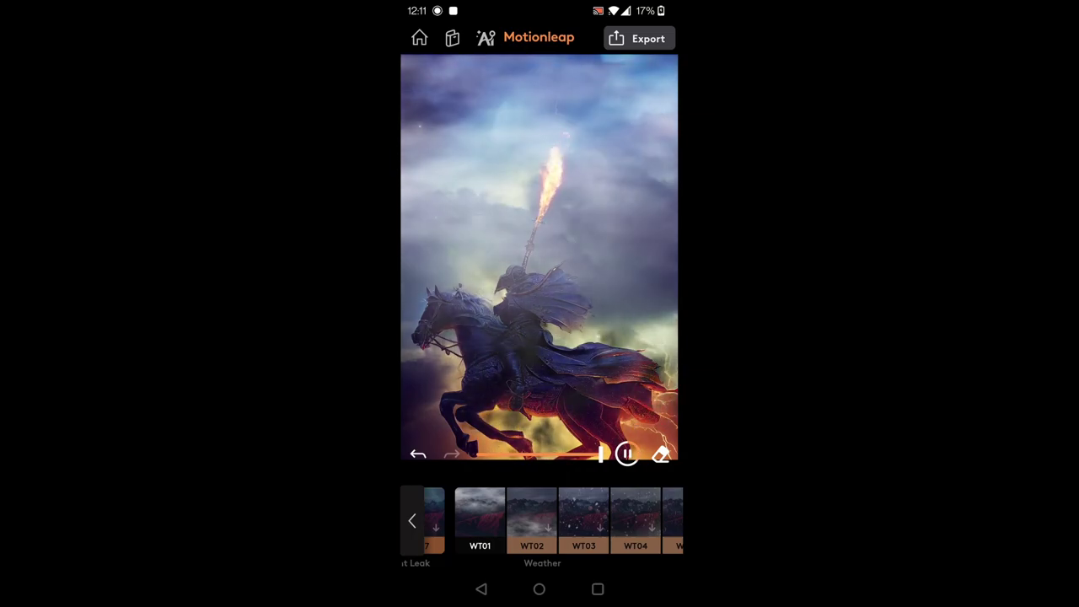
# Step: Switch the weather overlay to WT02
pyautogui.click(532, 521)
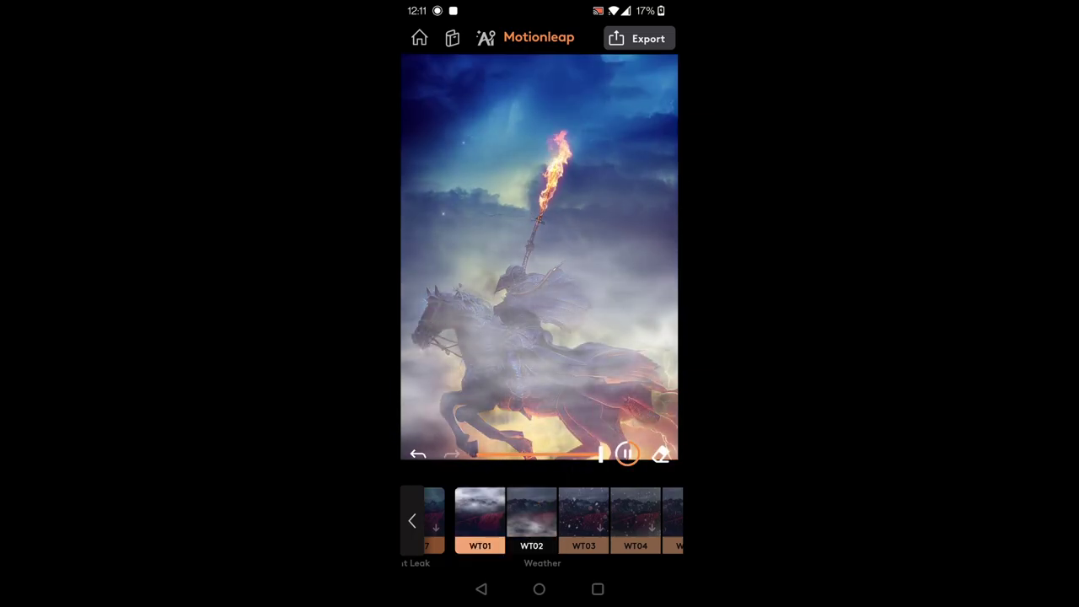
# Step: Reduce the WT02 weather overlay's strength, try WT03 and WT04, and apply WT05 at reduced strength
pyautogui.moveTo(601, 455); pyautogui.dragTo(504, 456)
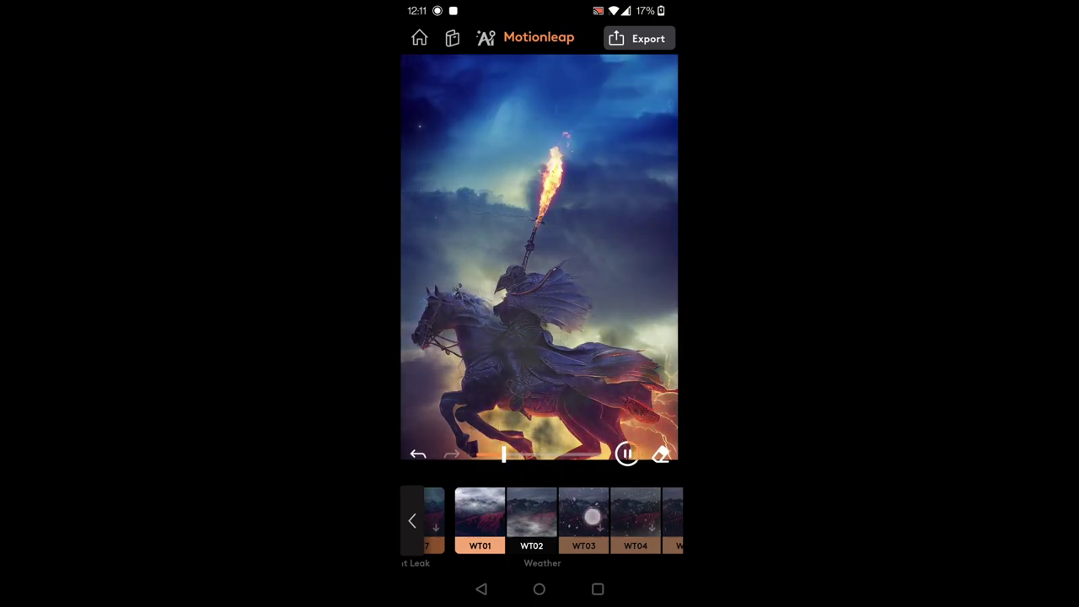
pyautogui.click(592, 516)
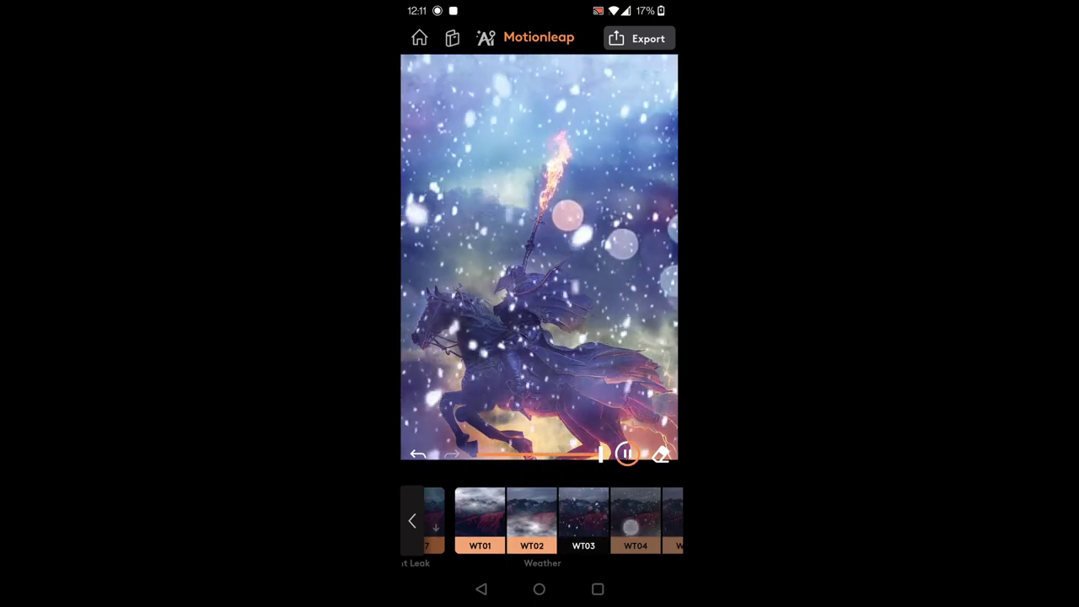
pyautogui.click(631, 527)
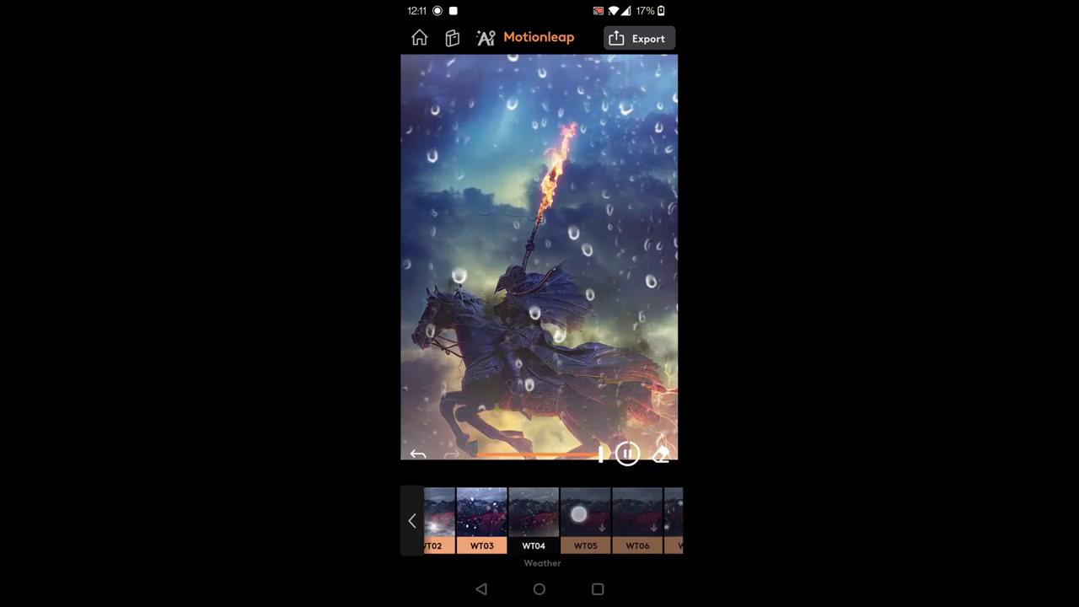
pyautogui.click(578, 514)
pyautogui.moveTo(600, 455); pyautogui.dragTo(498, 479)
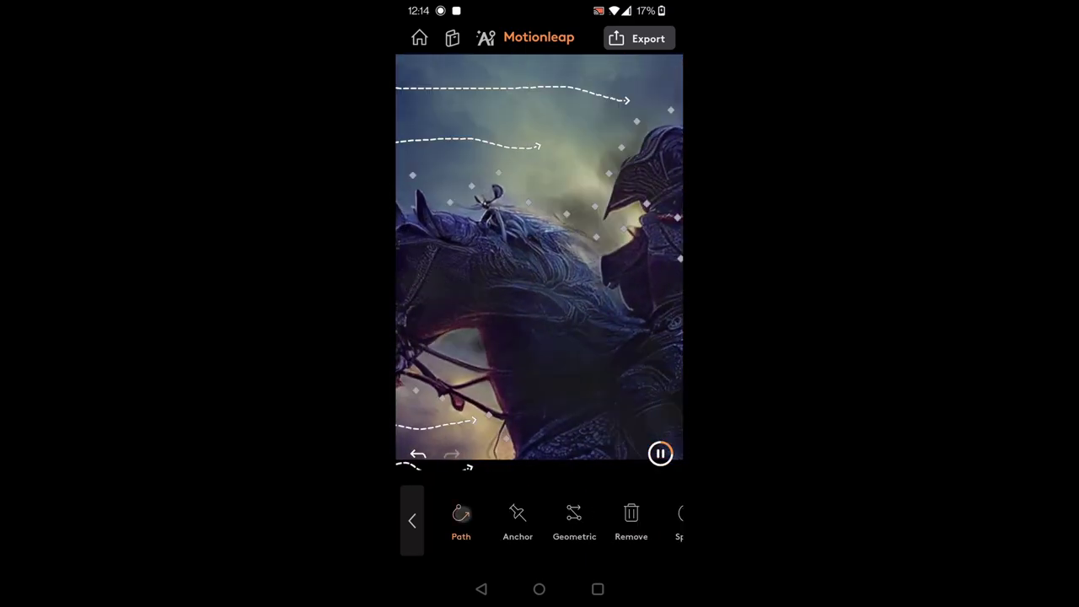
# Step: Draw motion paths along the horse's mane, sweeping back and down toward the knight
pyautogui.moveTo(525, 233); pyautogui.dragTo(562, 266)
pyautogui.moveTo(475, 237); pyautogui.dragTo(557, 275)
pyautogui.moveTo(507, 221); pyautogui.dragTo(599, 274)
pyautogui.click(661, 453)
# Step: Place anchors around the horse's mane, ears and neck, and preview the animation
pyautogui.click(518, 522)
pyautogui.click(611, 256)
pyautogui.click(463, 282)
pyautogui.click(457, 253)
pyautogui.click(447, 237)
pyautogui.click(425, 228)
pyautogui.click(431, 209)
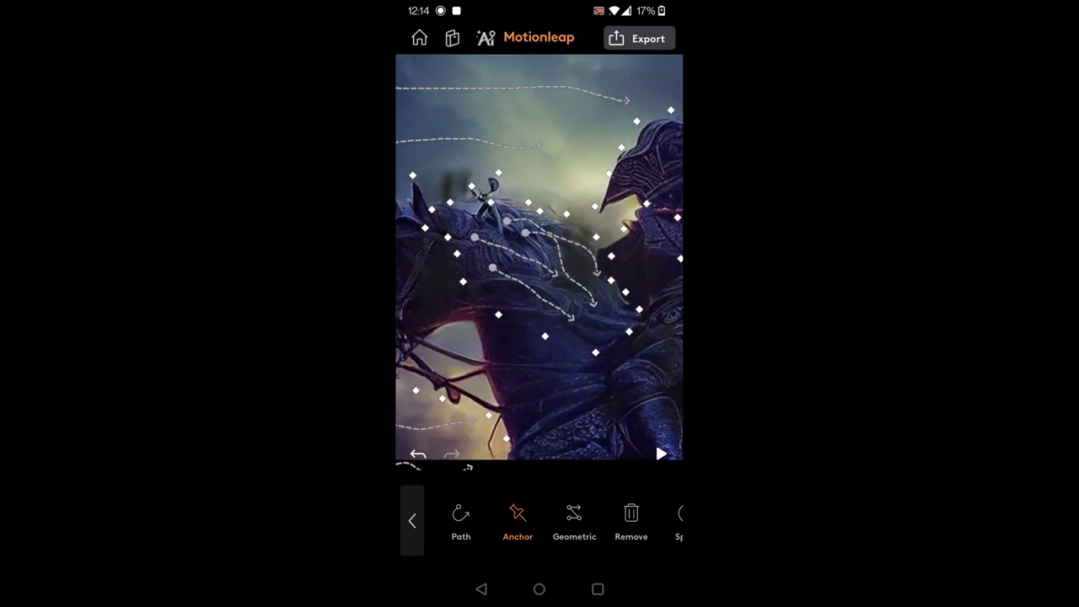
pyautogui.click(661, 454)
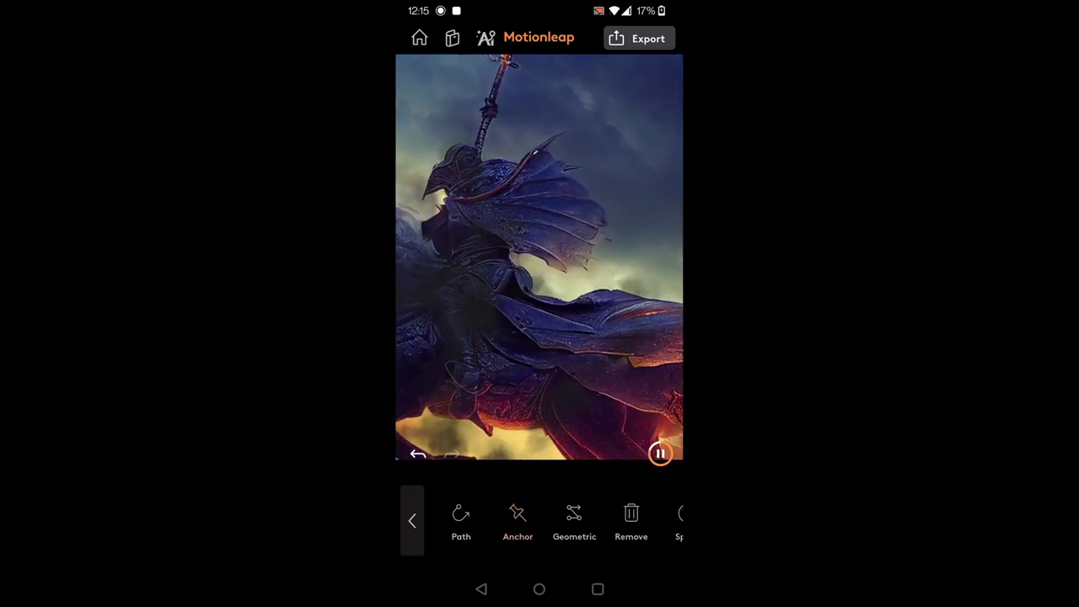
# Step: Draw four motion paths along the trailing end of the knight's cape and preview the movement
pyautogui.moveTo(573, 278); pyautogui.dragTo(490, 242)
pyautogui.click(461, 521)
pyautogui.click(661, 454)
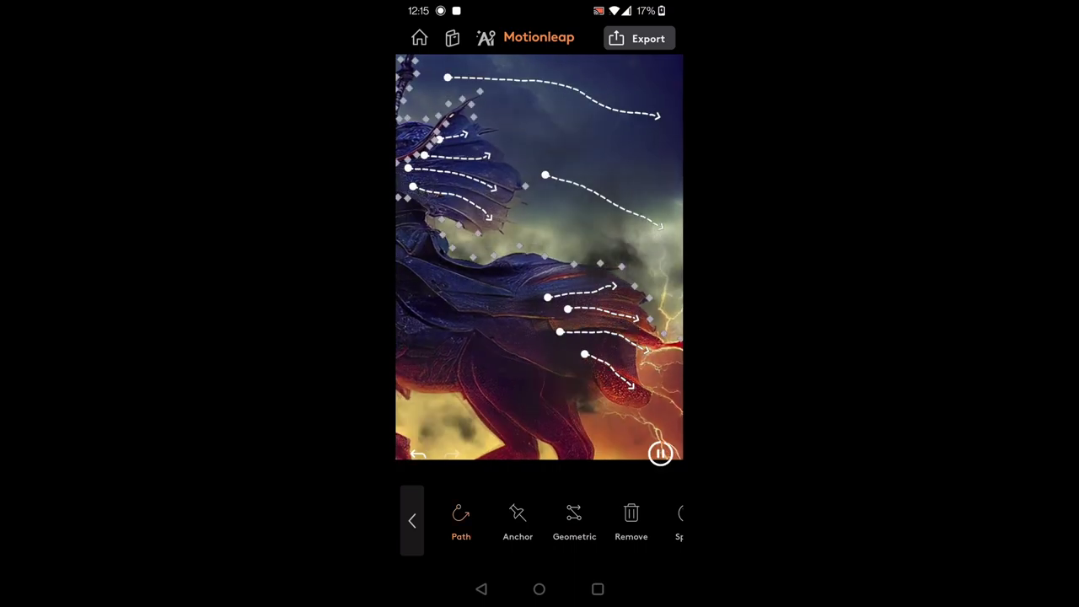
# Step: Surround the cape's trailing-end motion paths with anchors and check their placement on the image
pyautogui.click(517, 521)
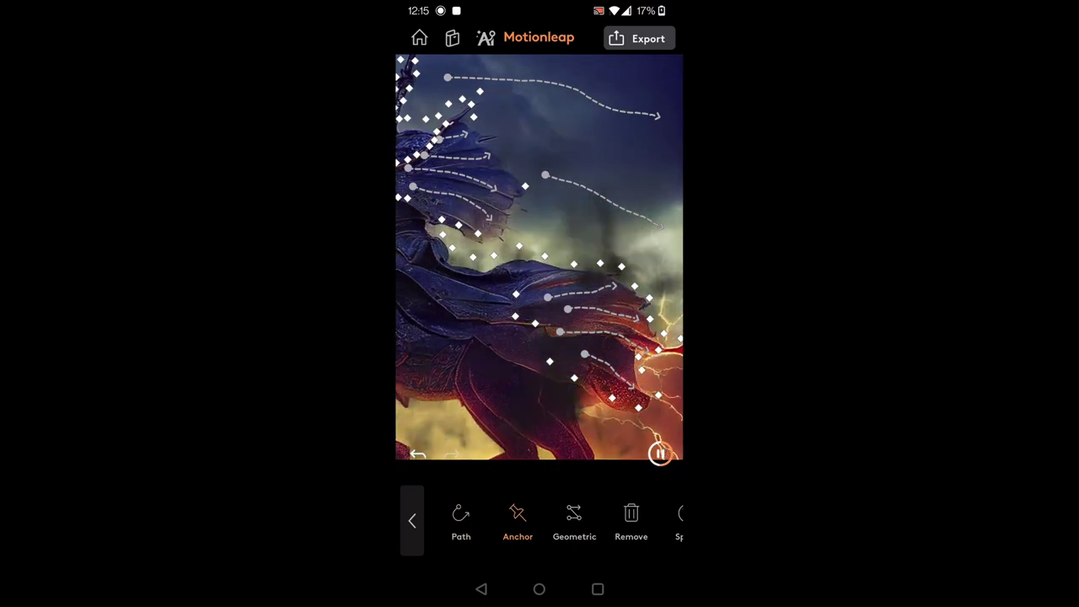
pyautogui.click(518, 521)
pyautogui.scroll(-5, 540, 257)
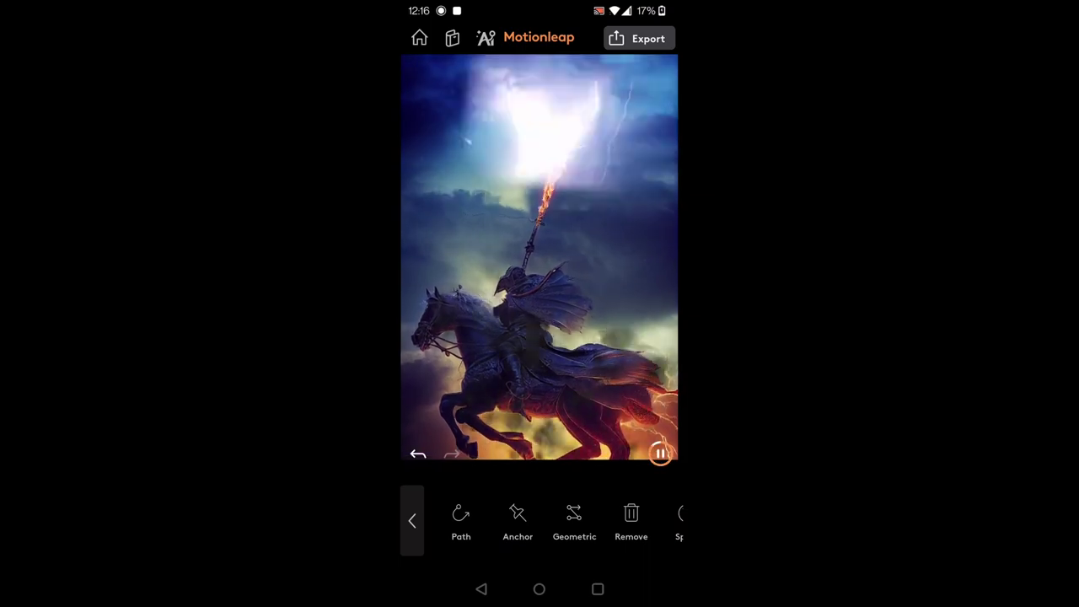
pyautogui.click(518, 521)
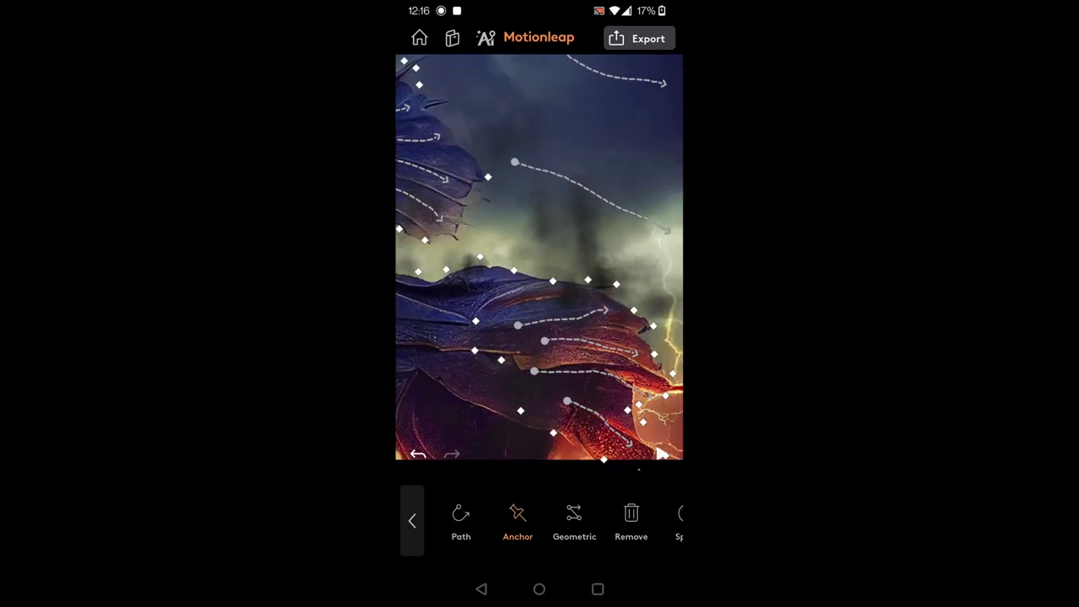
pyautogui.click(461, 516)
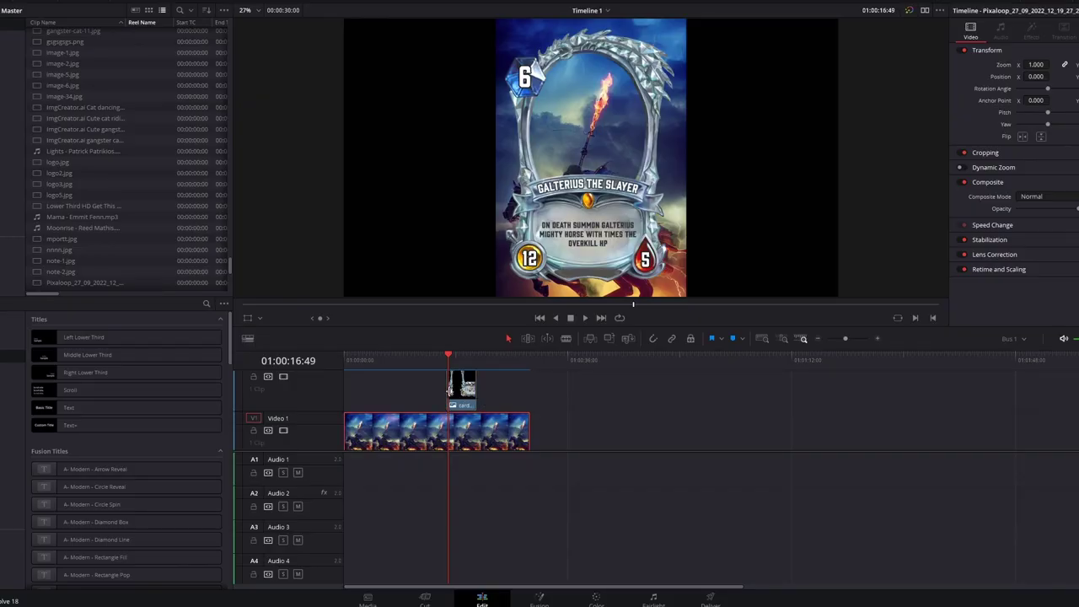
# Step: In DaVinci Resolve, extend the card.png clip at both ends to cover the full length of the knight video
pyautogui.moveTo(449, 390); pyautogui.dragTo(346, 390)
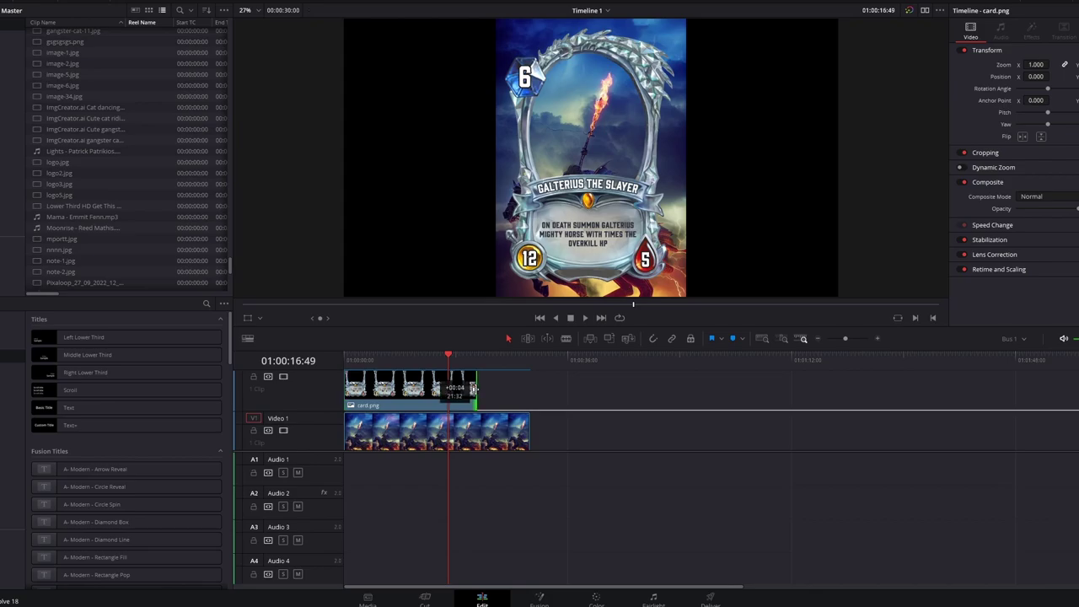
pyautogui.moveTo(475, 389); pyautogui.dragTo(530, 388)
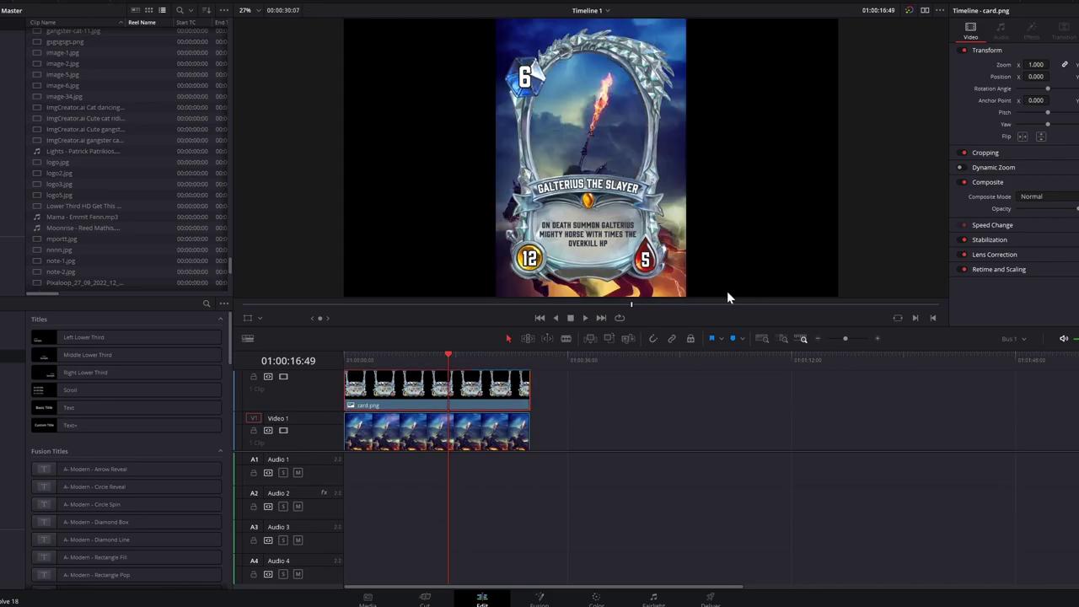
# Step: Scale the knight video to 0.600 and position it at X -54, Y 451 behind the card's opening, and play it back
pyautogui.click(496, 434)
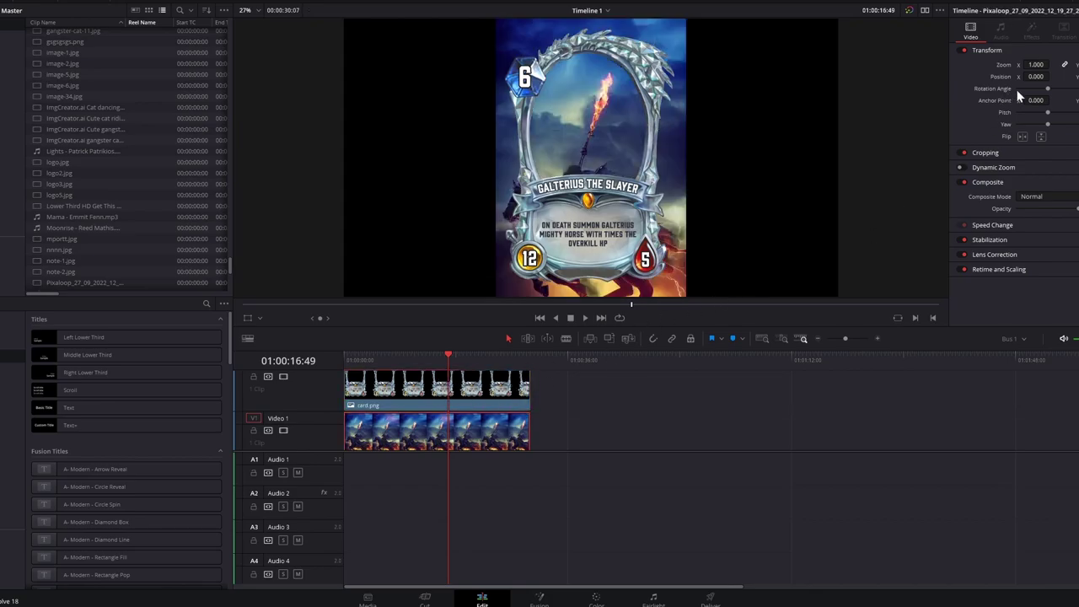
pyautogui.moveTo(1035, 76); pyautogui.dragTo(1078, 77)
pyautogui.hotkey('ctrl', 'z')
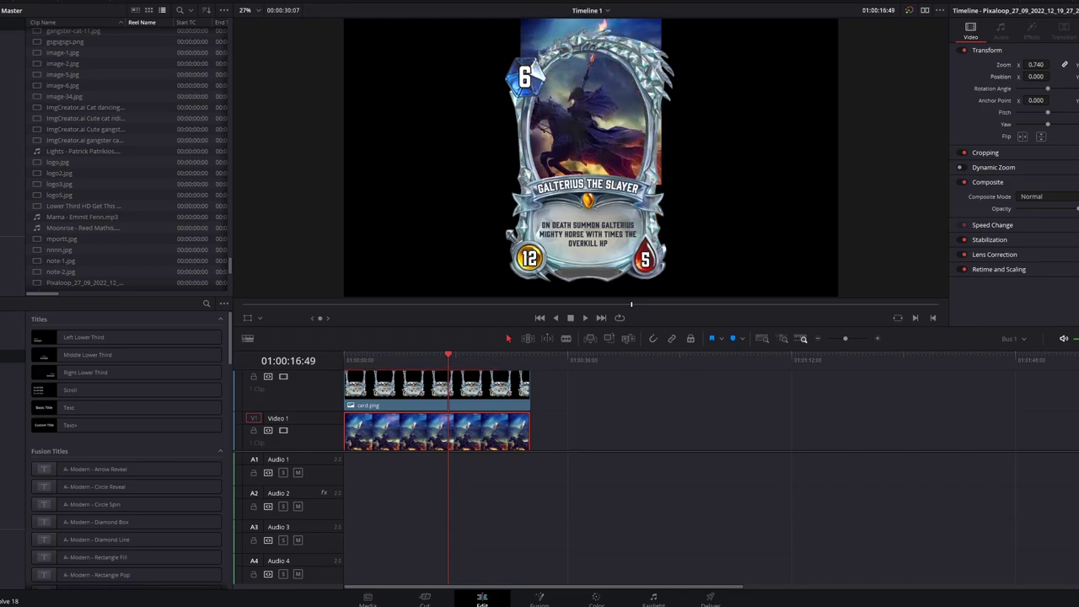
pyautogui.moveTo(1036, 65); pyautogui.dragTo(1023, 65)
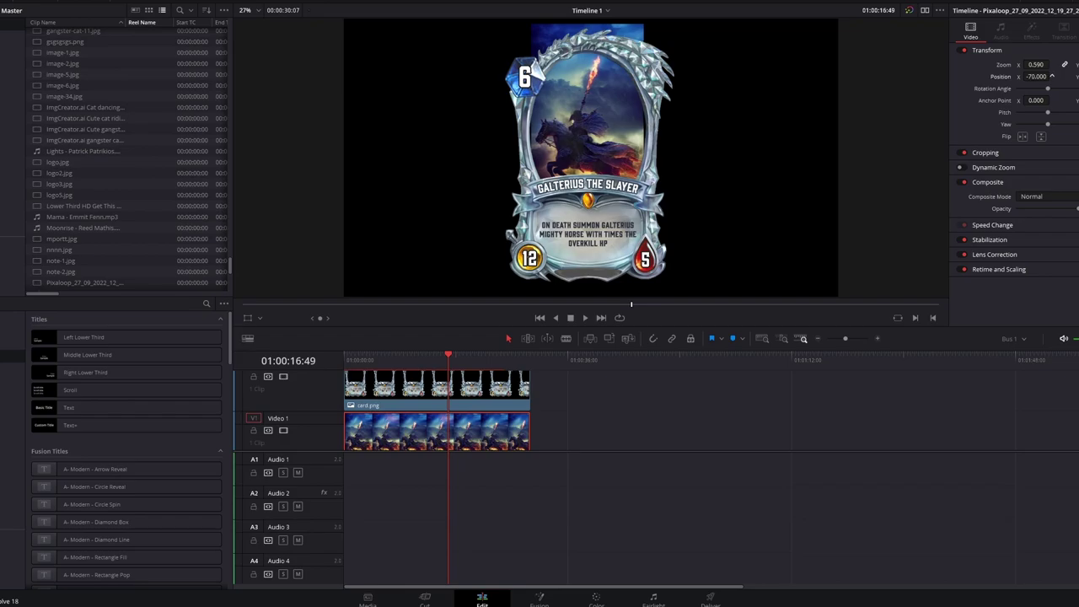
pyautogui.moveTo(1034, 65); pyautogui.dragTo(1078, 77)
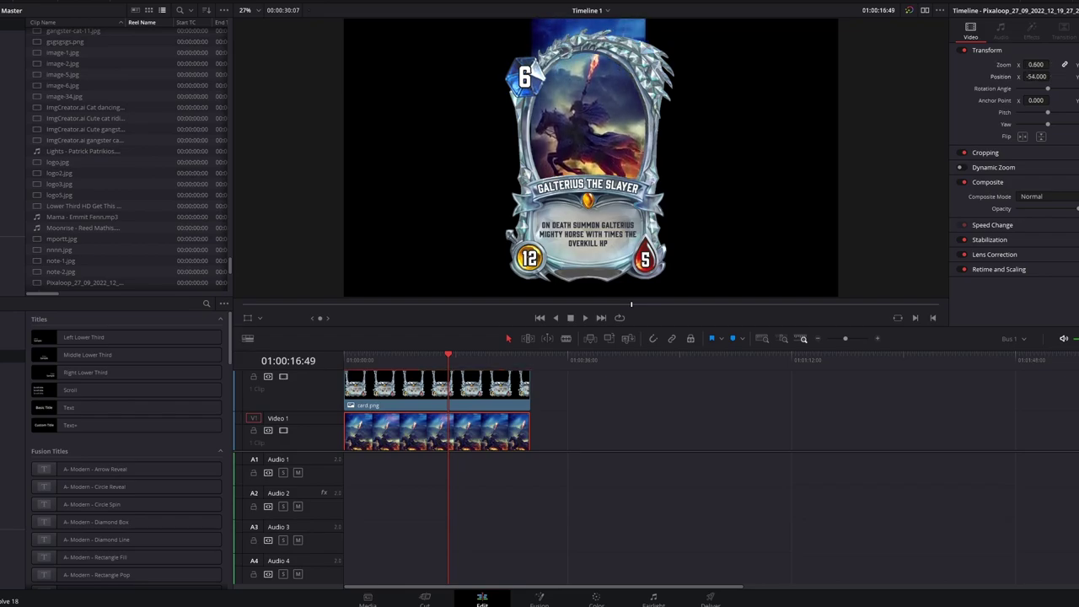
pyautogui.click(586, 318)
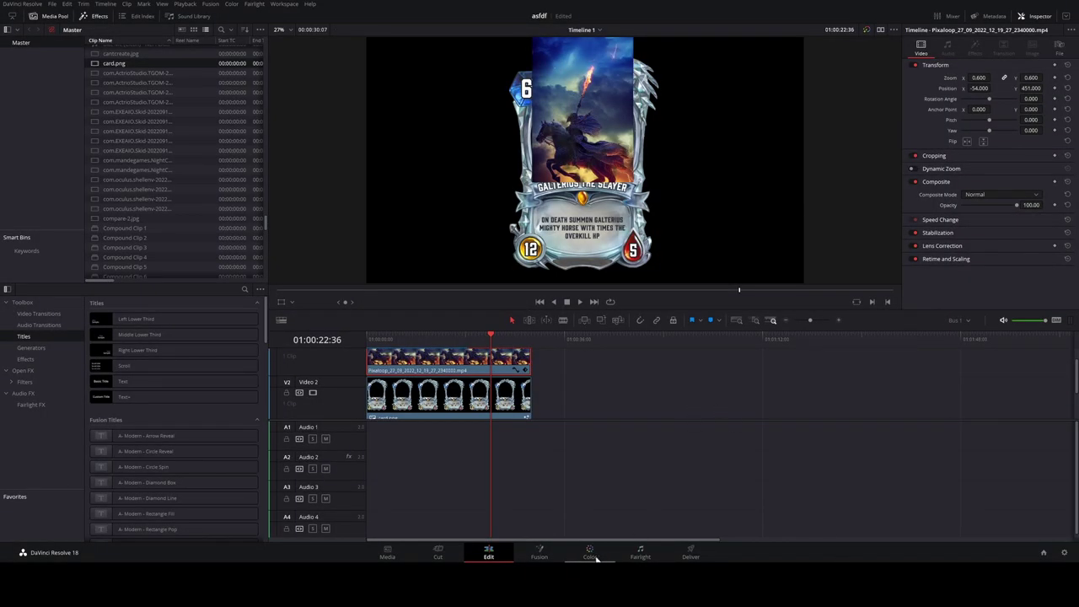
# Step: Add a circular window to the knight video on the Color page and place it over the card's opening
pyautogui.click(589, 554)
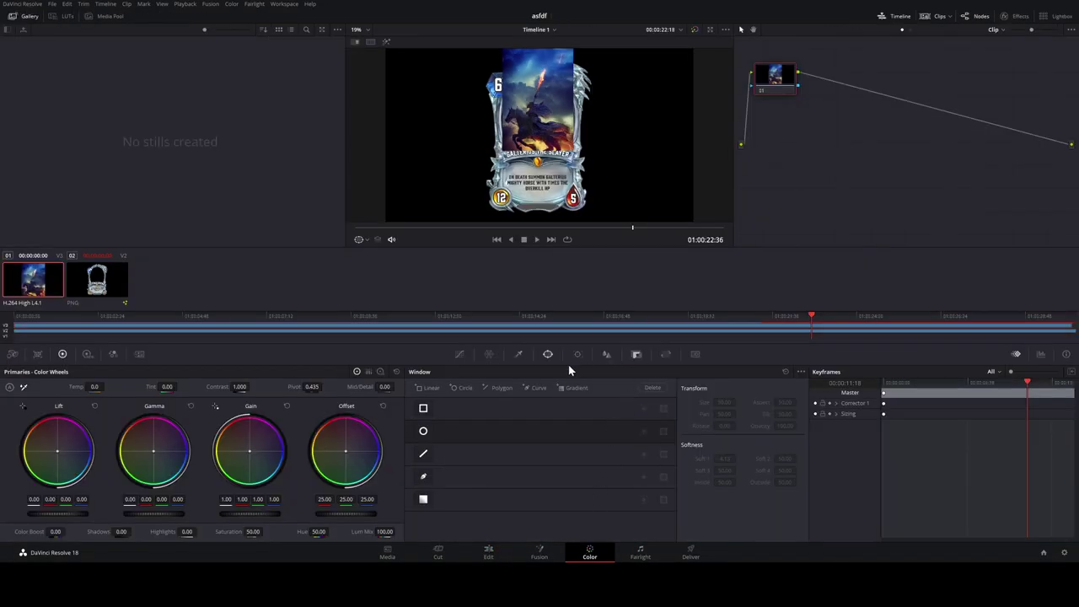
pyautogui.click(425, 431)
pyautogui.moveTo(549, 120); pyautogui.dragTo(544, 118)
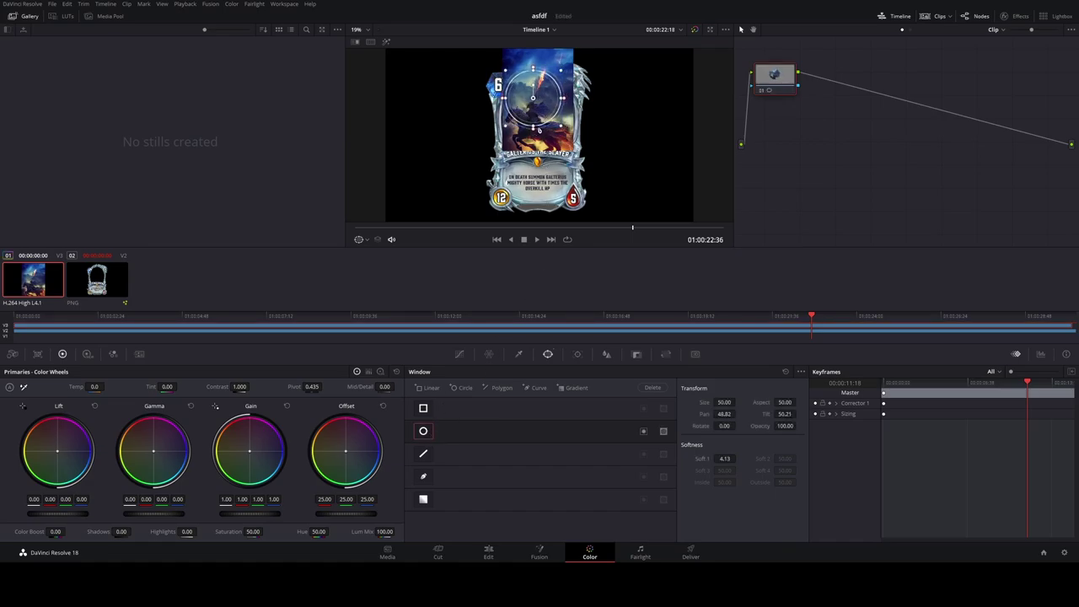
pyautogui.scroll(1, 558, 173)
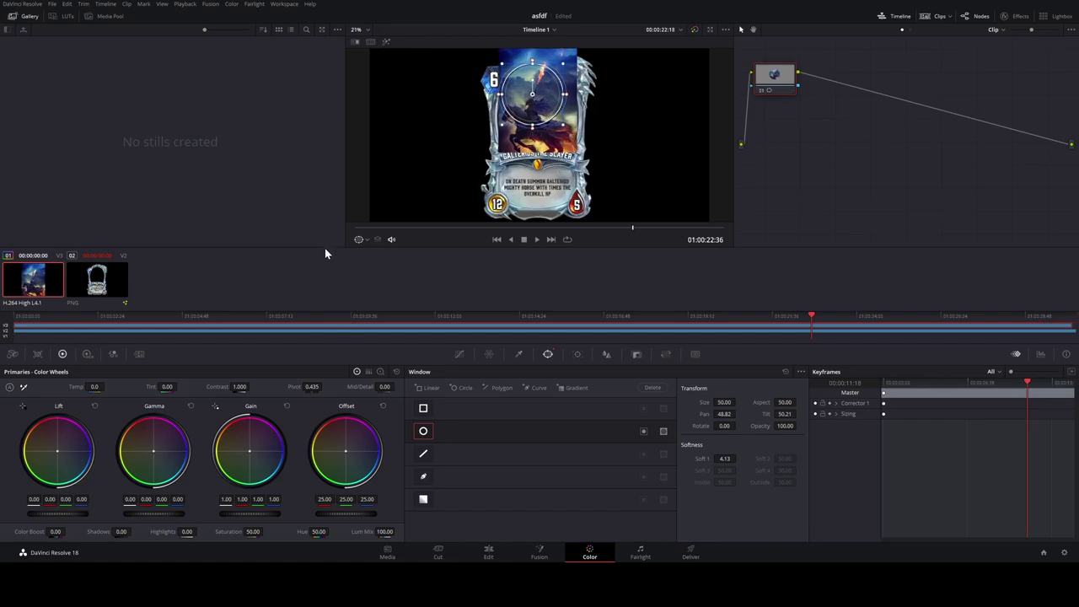
pyautogui.moveTo(539, 113); pyautogui.dragTo(543, 121)
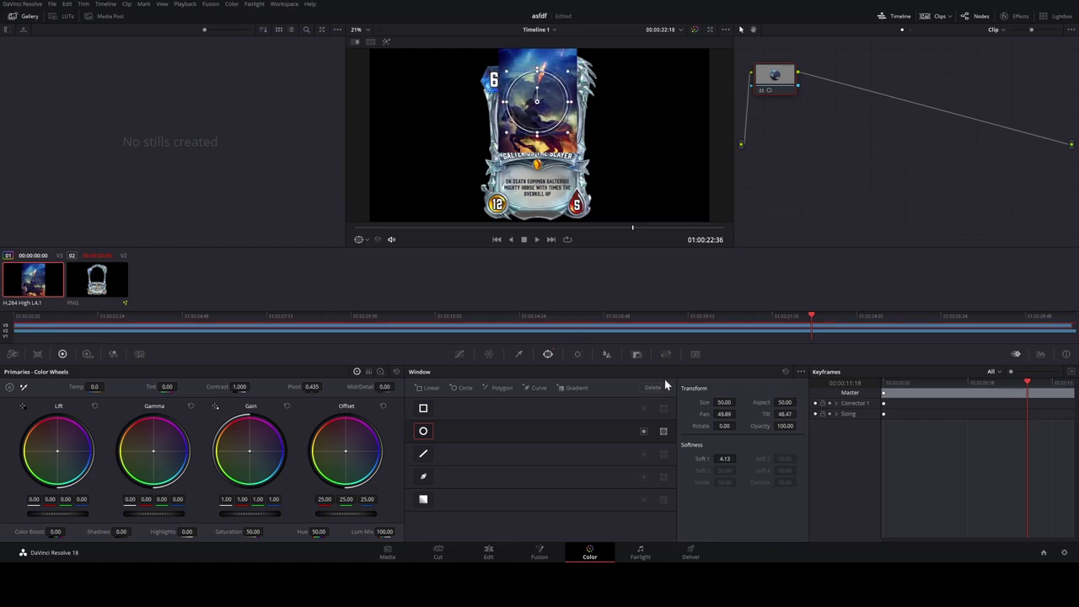
# Step: Connect the node's key to an alpha output and stretch the circular window into an oval matching the frame
pyautogui.moveTo(1071, 159); pyautogui.dragTo(797, 88)
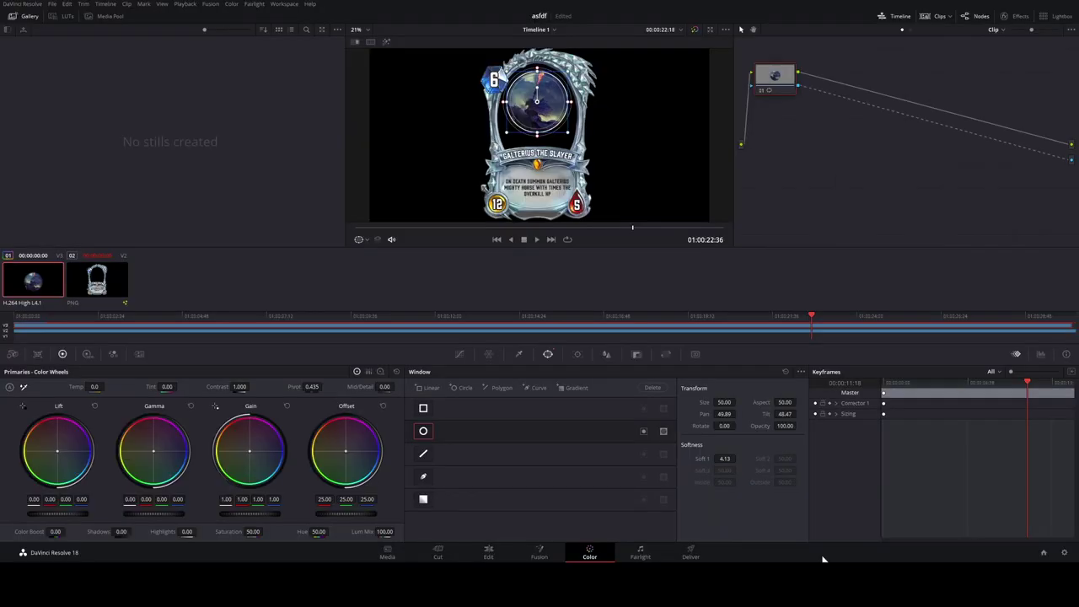
pyautogui.scroll(2, 568, 145)
pyautogui.moveTo(536, 133); pyautogui.dragTo(543, 166)
pyautogui.hotkey('shift', '4')
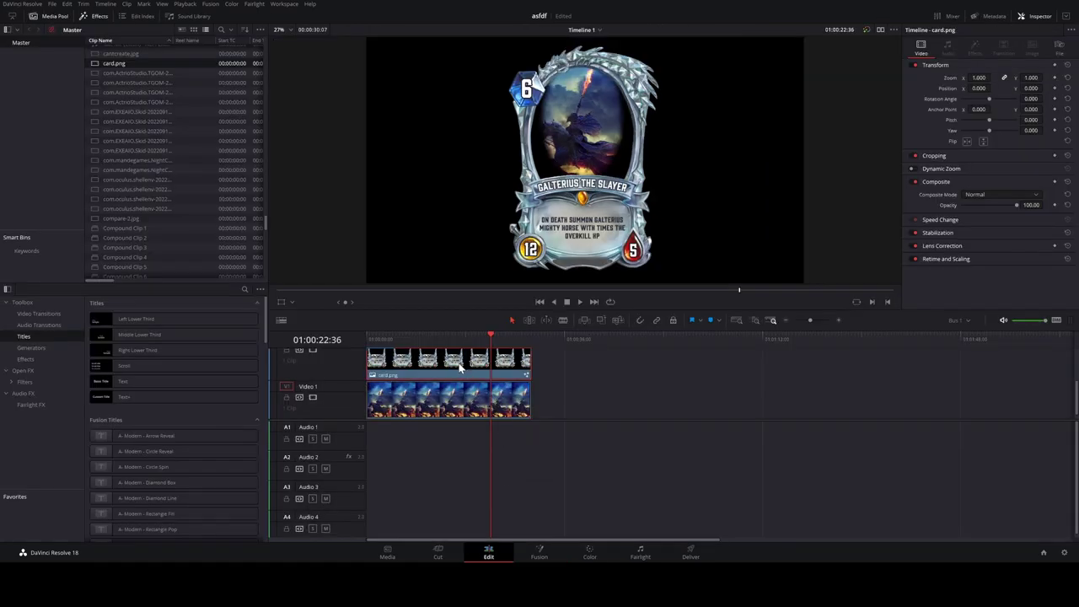
# Step: Enlarge the knight video's oval window to size 55.88 and centre it at pan 50.06, tilt 45.54 to fill the frame opening
pyautogui.click(591, 553)
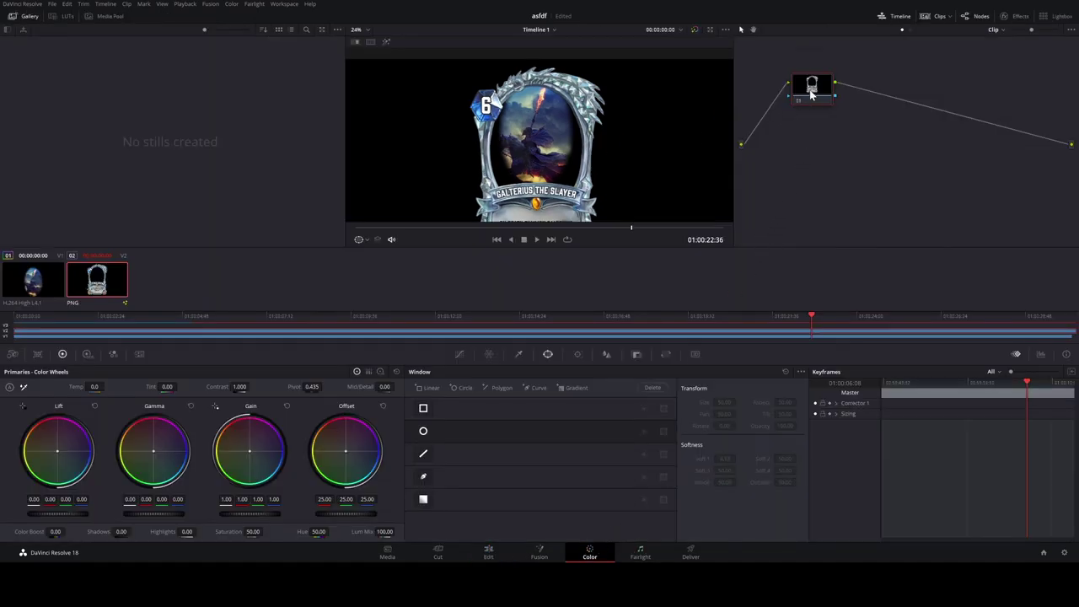
pyautogui.moveTo(812, 95); pyautogui.dragTo(826, 98)
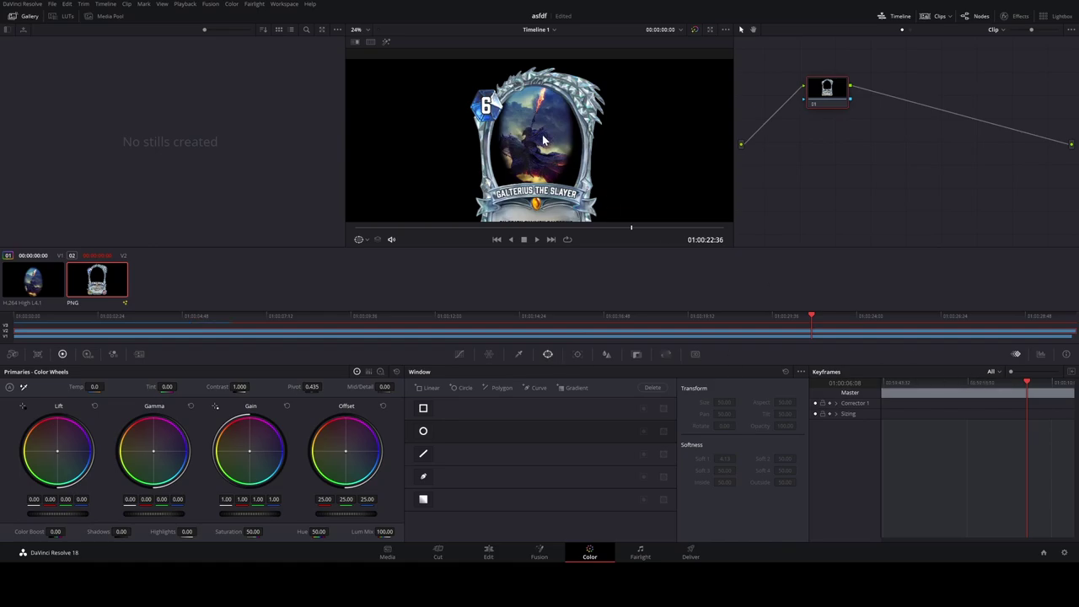
pyautogui.moveTo(824, 100); pyautogui.dragTo(834, 115)
pyautogui.moveTo(538, 76)
pyautogui.mouseDown()
pyautogui.moveTo(537, 56)
pyautogui.moveTo(537, 70)
pyautogui.mouseUp()
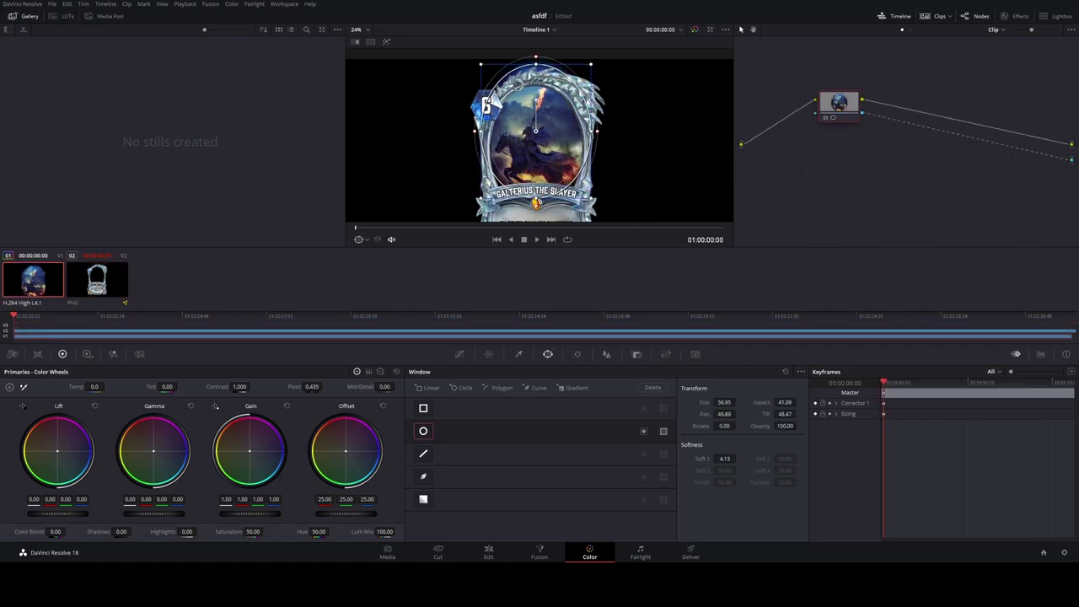
pyautogui.moveTo(600, 146); pyautogui.dragTo(593, 146)
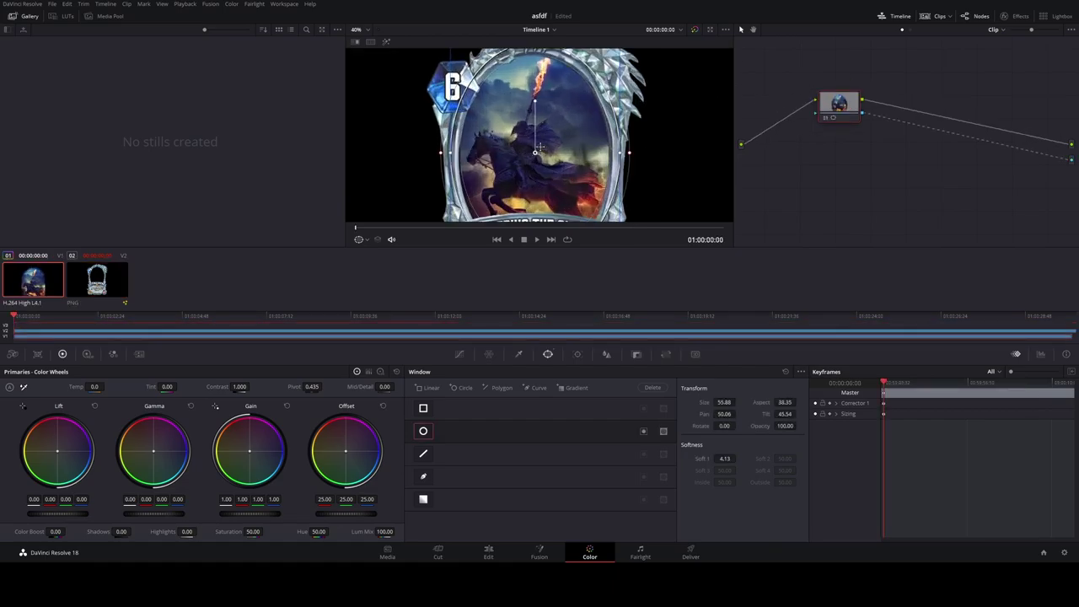
pyautogui.click(490, 551)
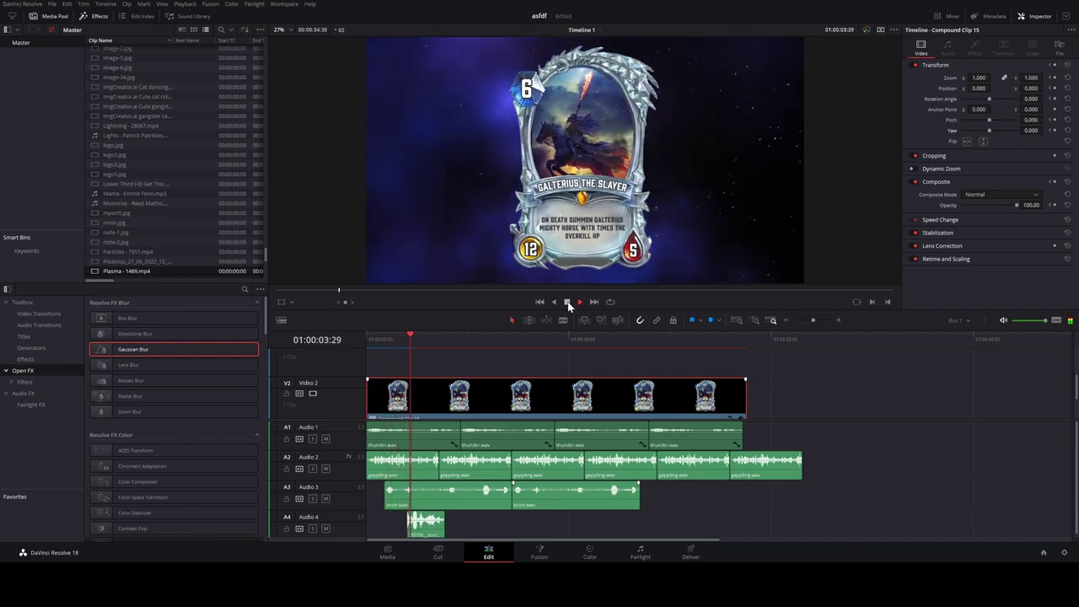
# Step: Move the scorpion speech clip on Audio 4 to start at 01:00:03:38 and save the project
pyautogui.click(428, 526)
pyautogui.moveTo(430, 525); pyautogui.dragTo(435, 524)
pyautogui.hotkey('ctrl', 's')
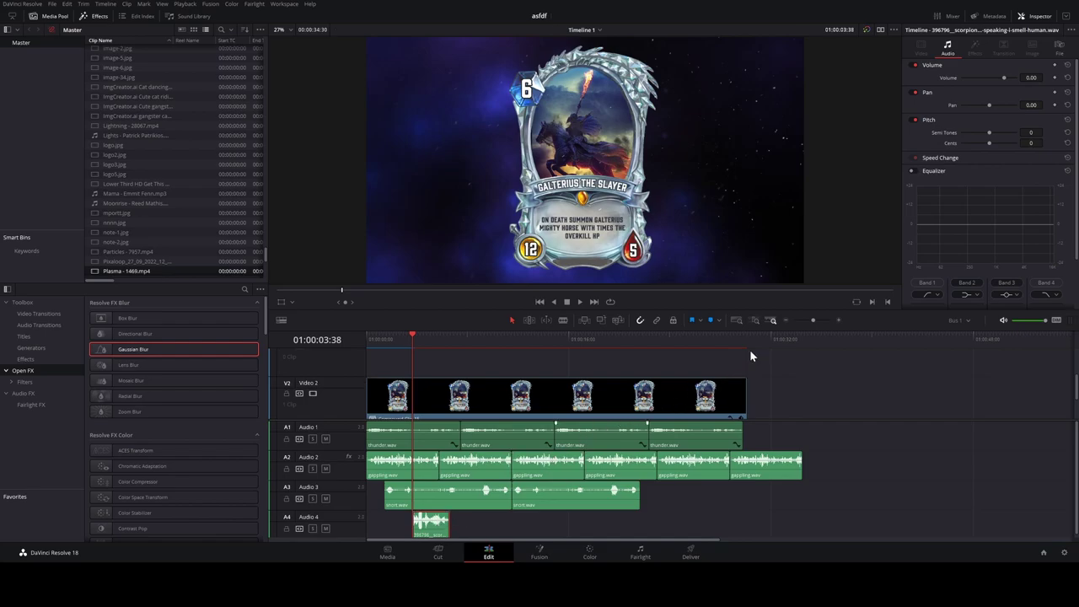